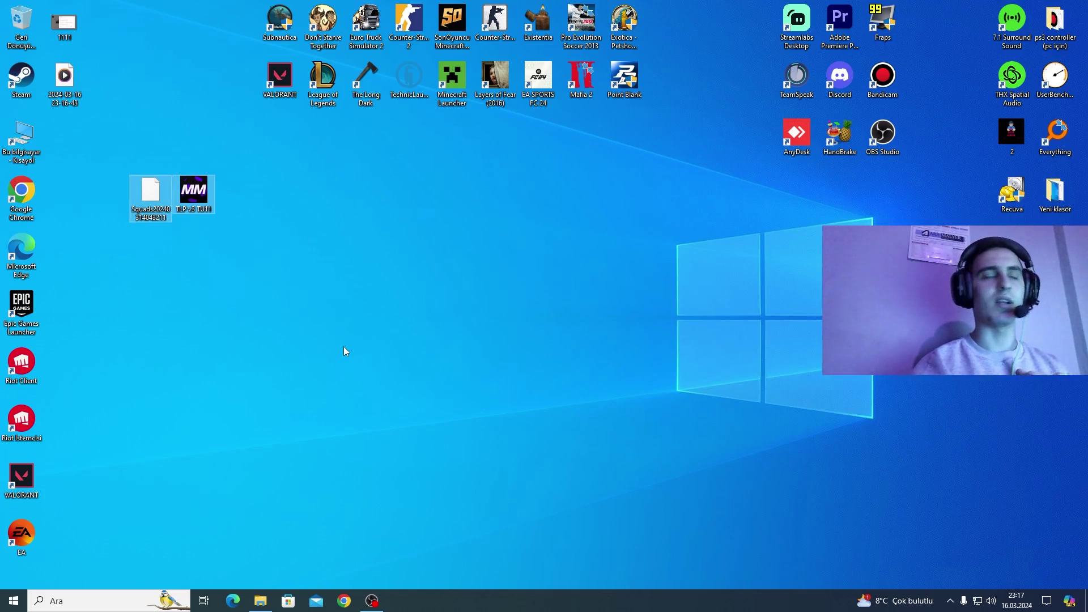
pyautogui.moveTo(503, 214); pyautogui.dragTo(313, 352)
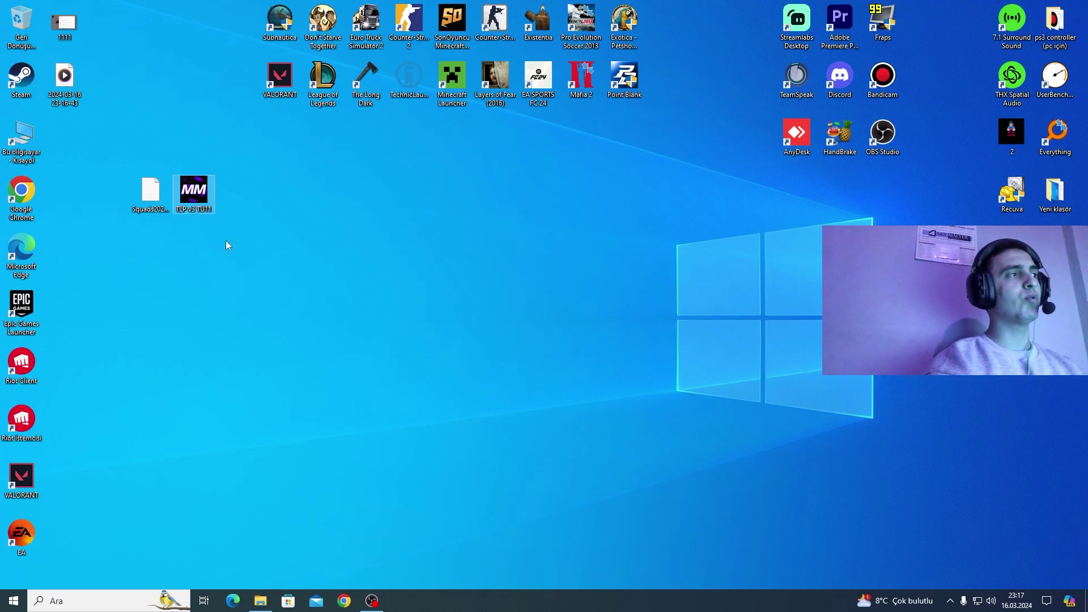
pyautogui.click(150, 193)
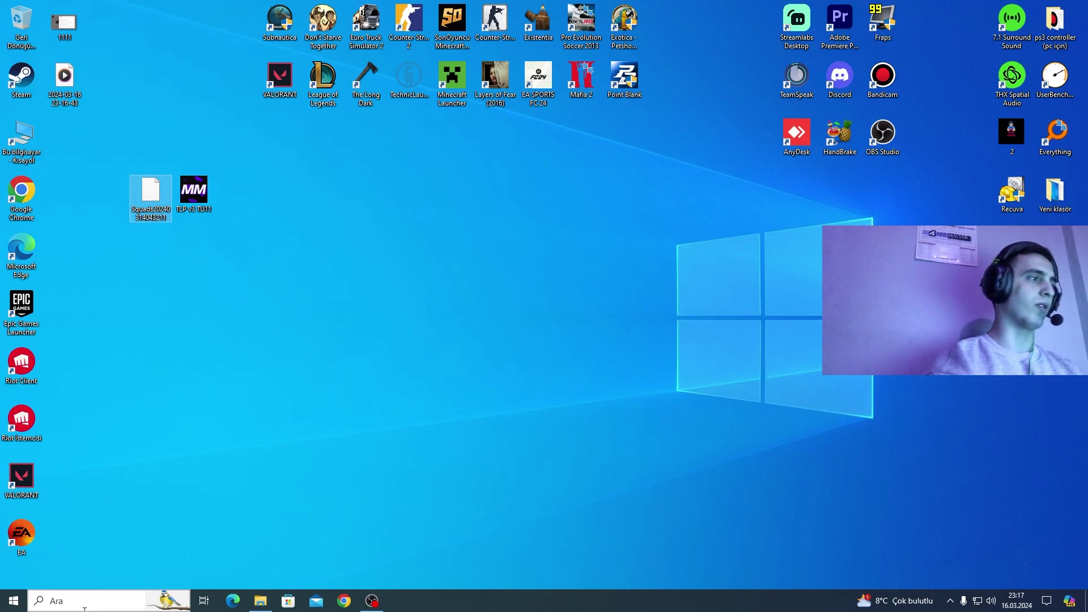
# - Open the settings folder inside the FC 24 folder in Belgeler
pyautogui.click(100, 595)
pyautogui.write('bel')
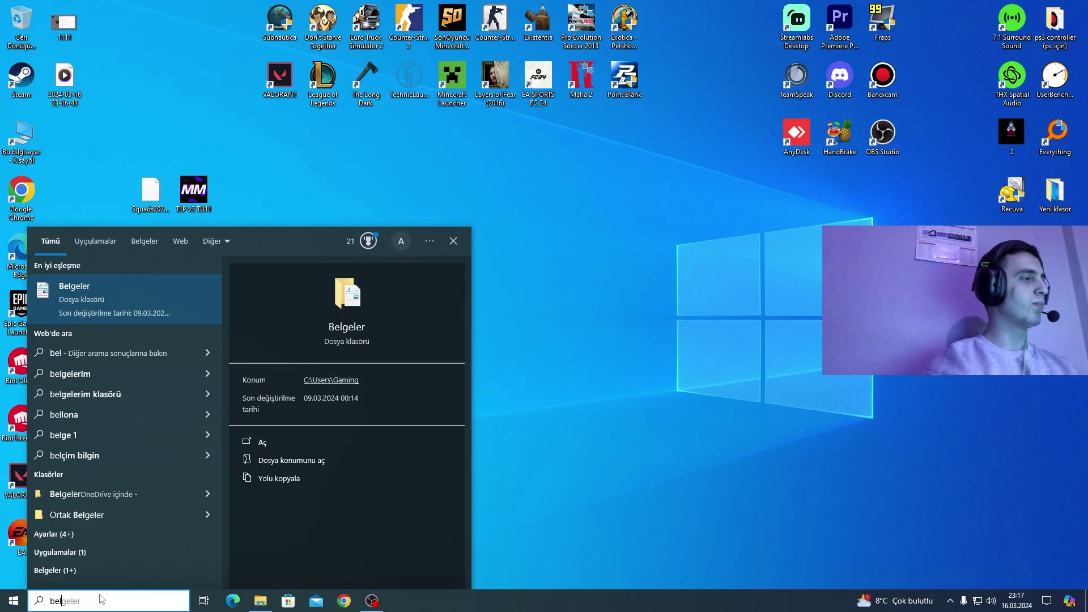
pyautogui.click(123, 305)
pyautogui.moveTo(406, 175); pyautogui.dragTo(609, 140)
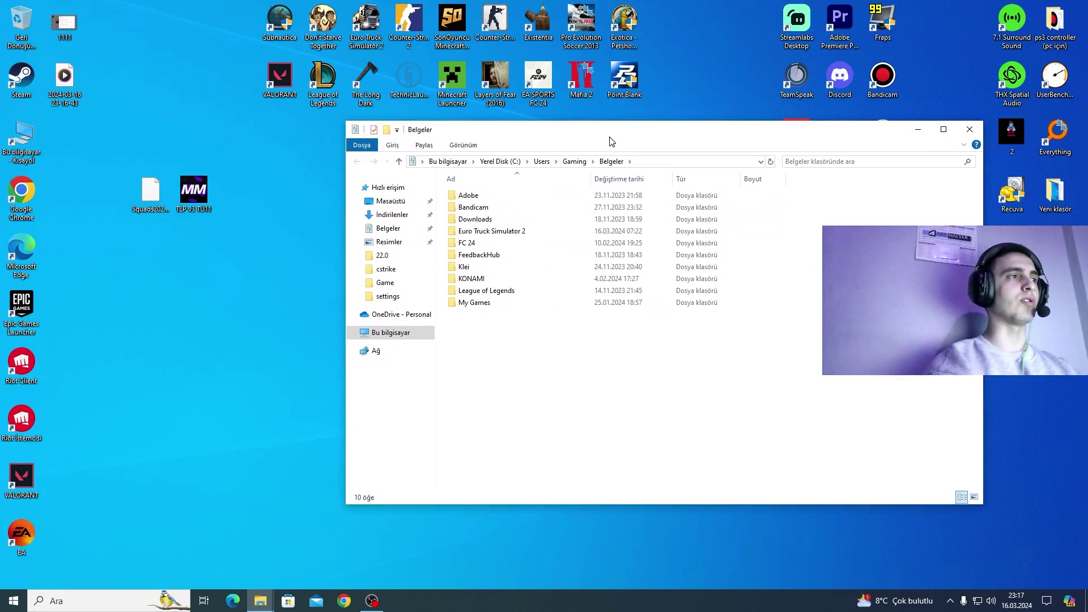
pyautogui.doubleClick(490, 245)
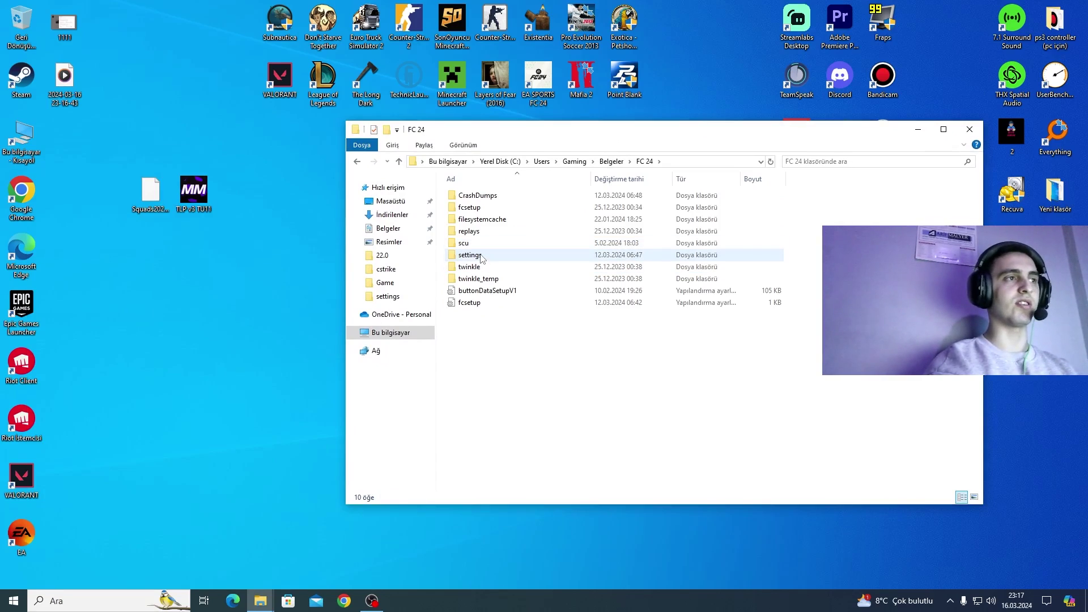
pyautogui.doubleClick(481, 257)
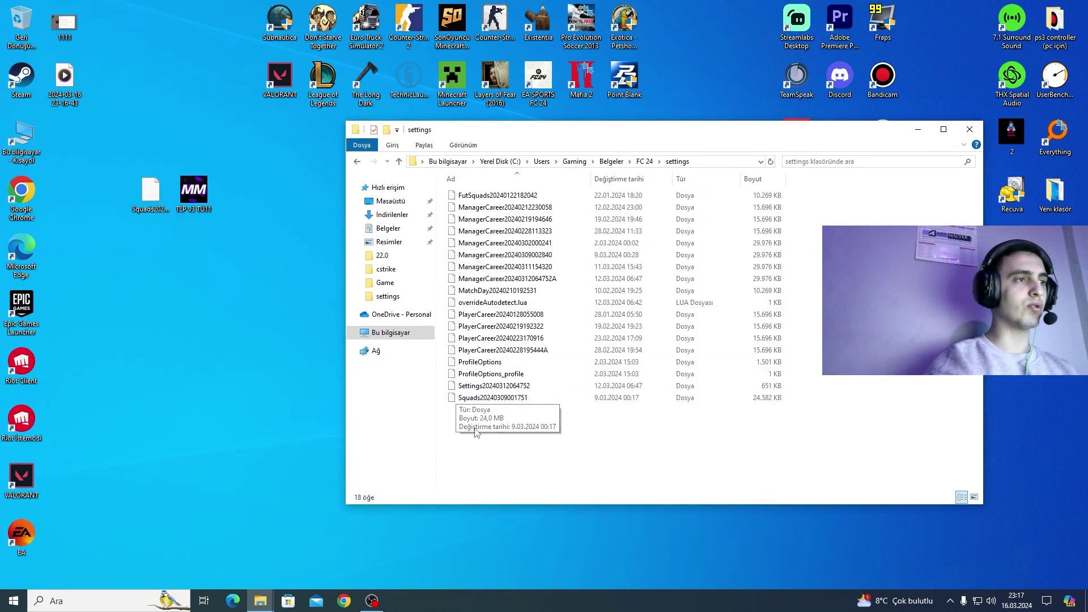
pyautogui.click(488, 401)
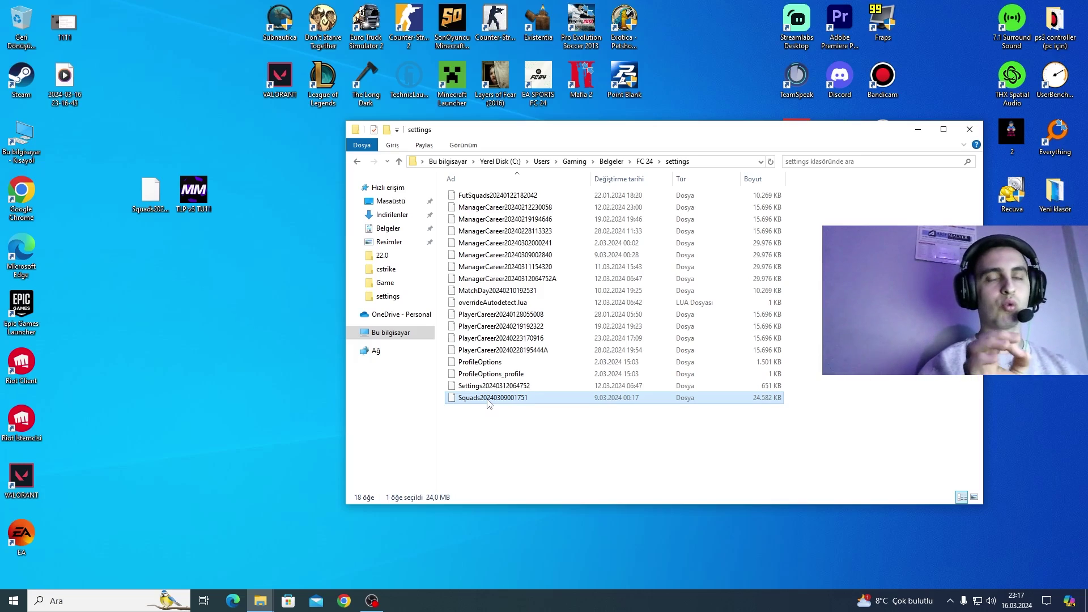
pyautogui.press('Delete')
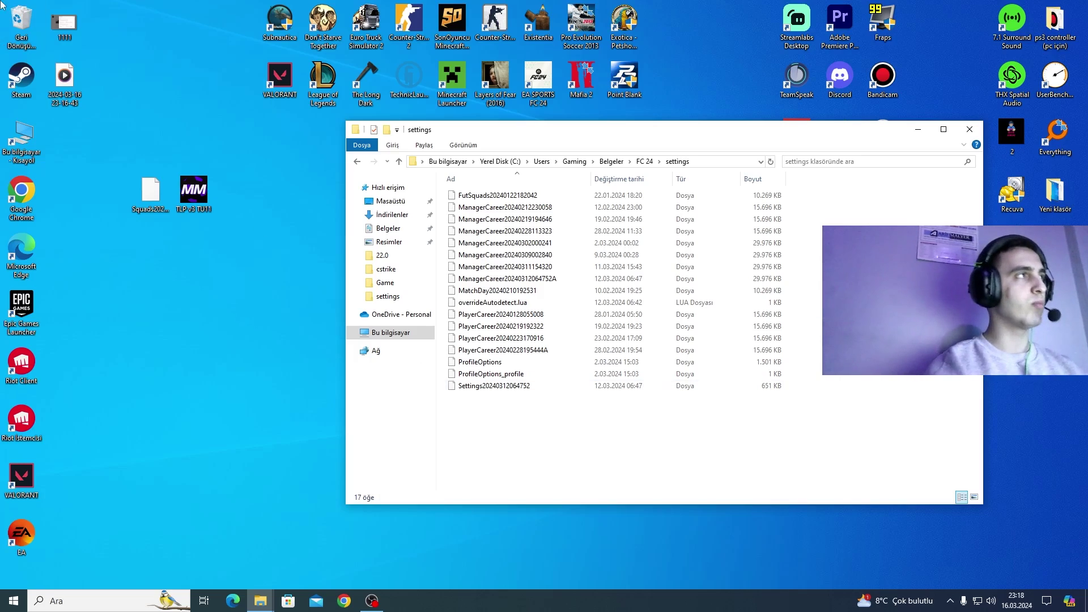
pyautogui.moveTo(151, 197); pyautogui.dragTo(523, 433)
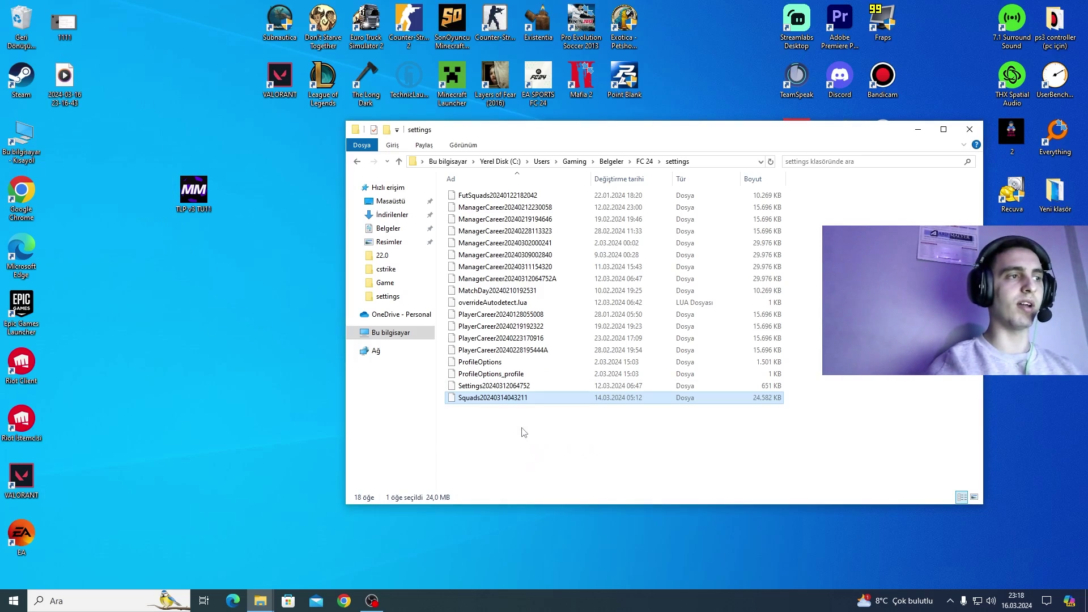
pyautogui.click(969, 130)
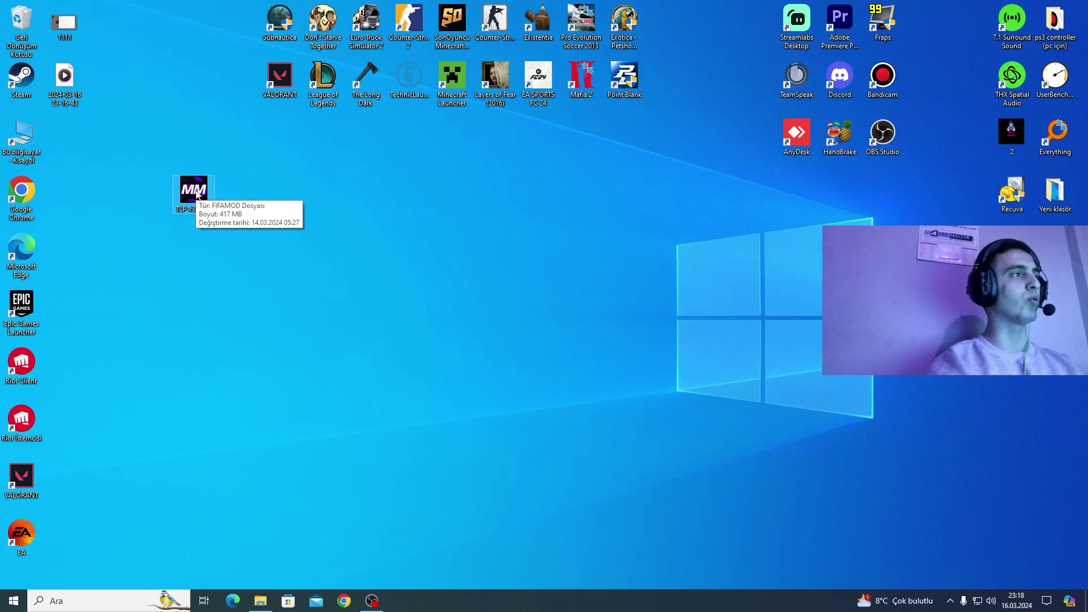
# - Import and apply the TLP v3 TU11 mod in FIFA Mod Manager, and remove the FC 24 TLP Test v3 TU10 mod
pyautogui.press('F5')
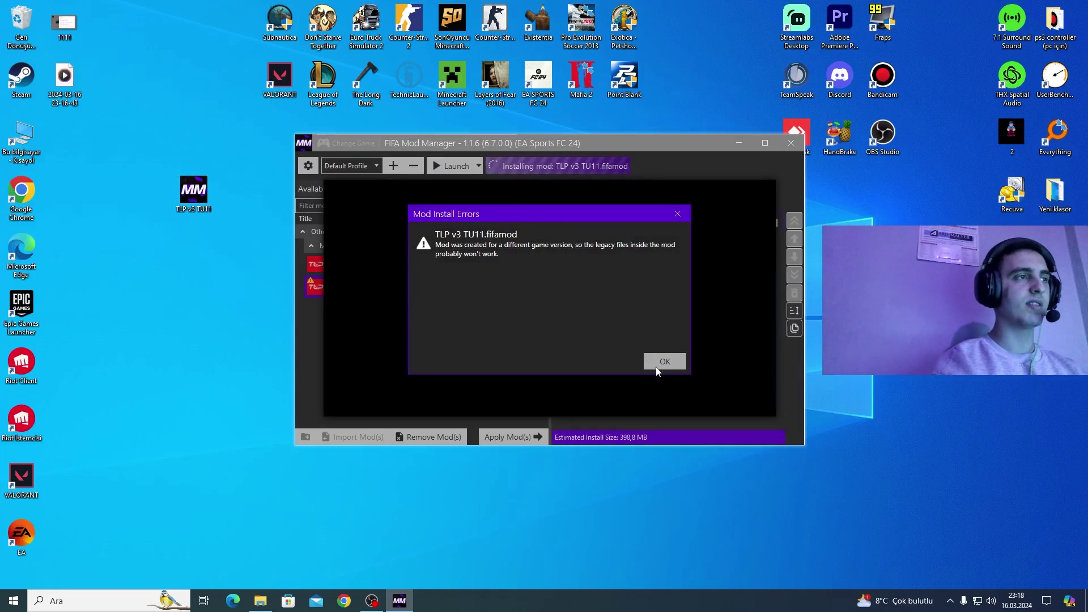
pyautogui.click(664, 362)
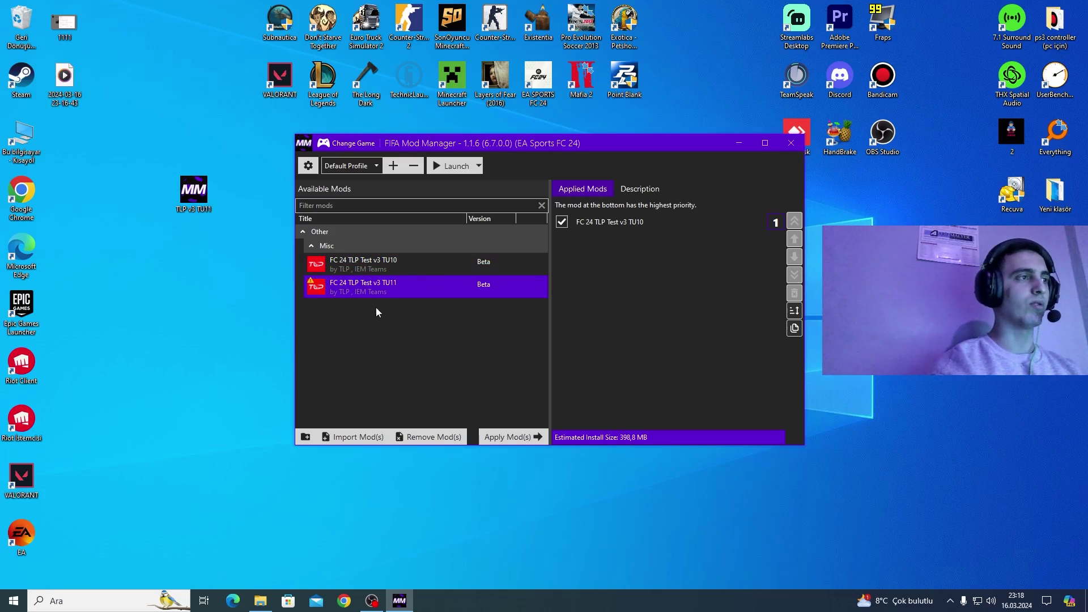
pyautogui.click(514, 441)
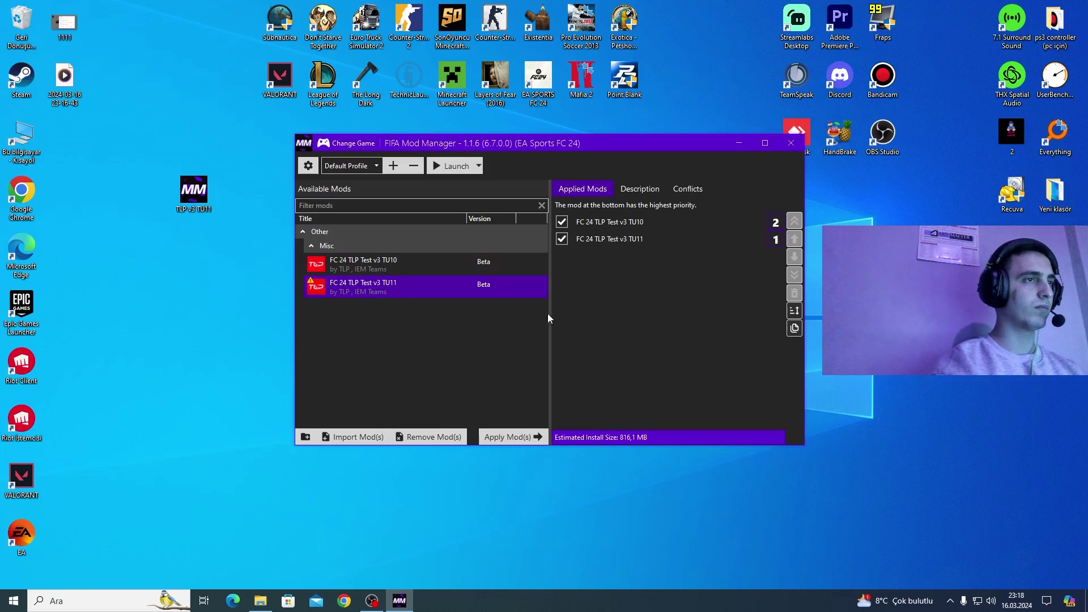
pyautogui.click(440, 436)
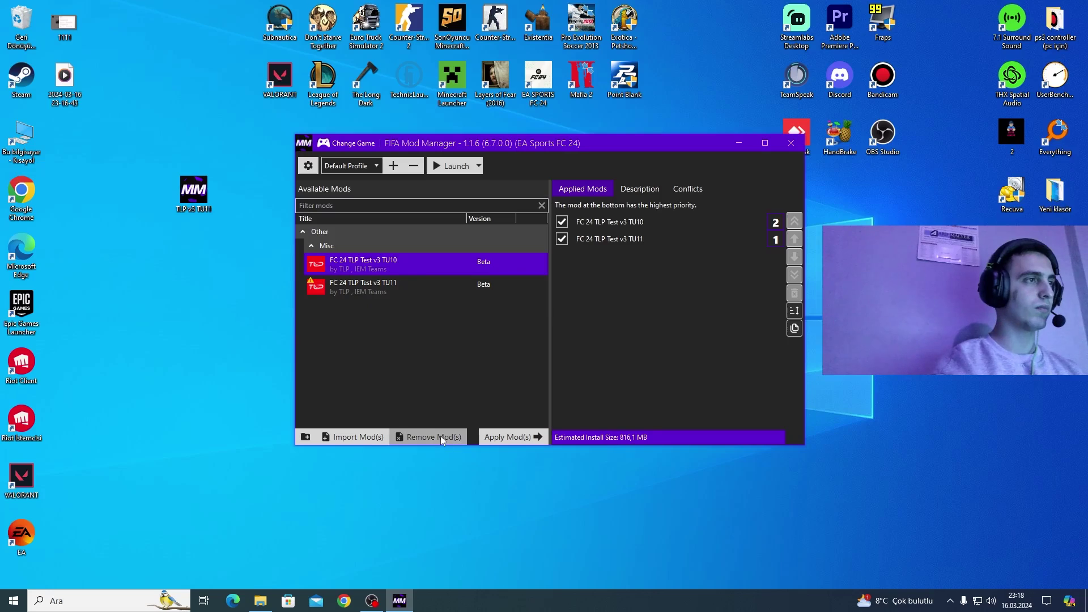
pyautogui.click(605, 335)
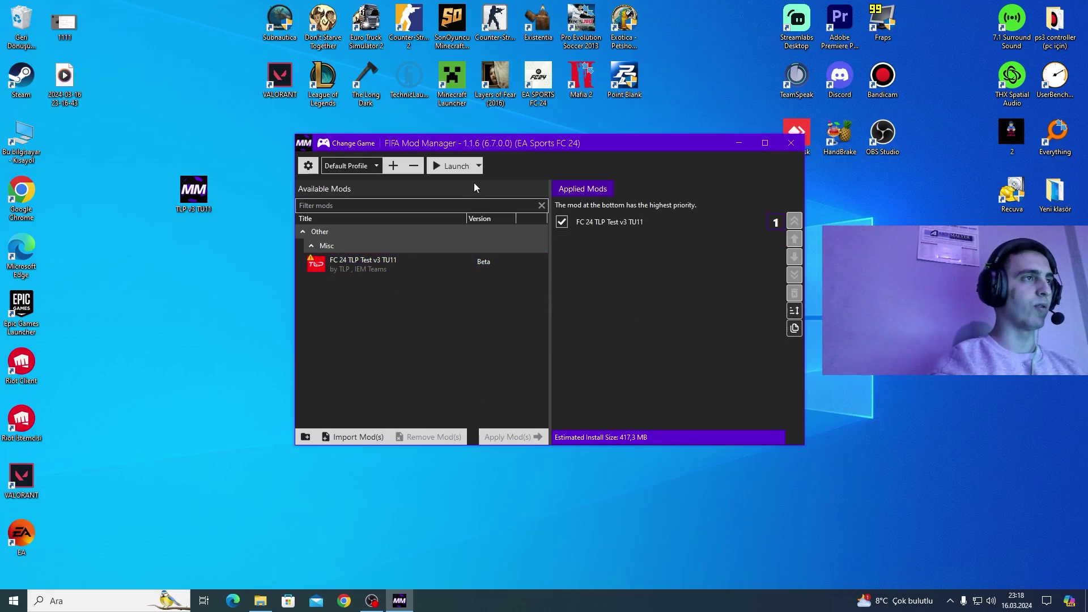
# - Try to launch the game with the TU11 mod, continuing without the -dataPath command, and close the mod manager
pyautogui.click(321, 266)
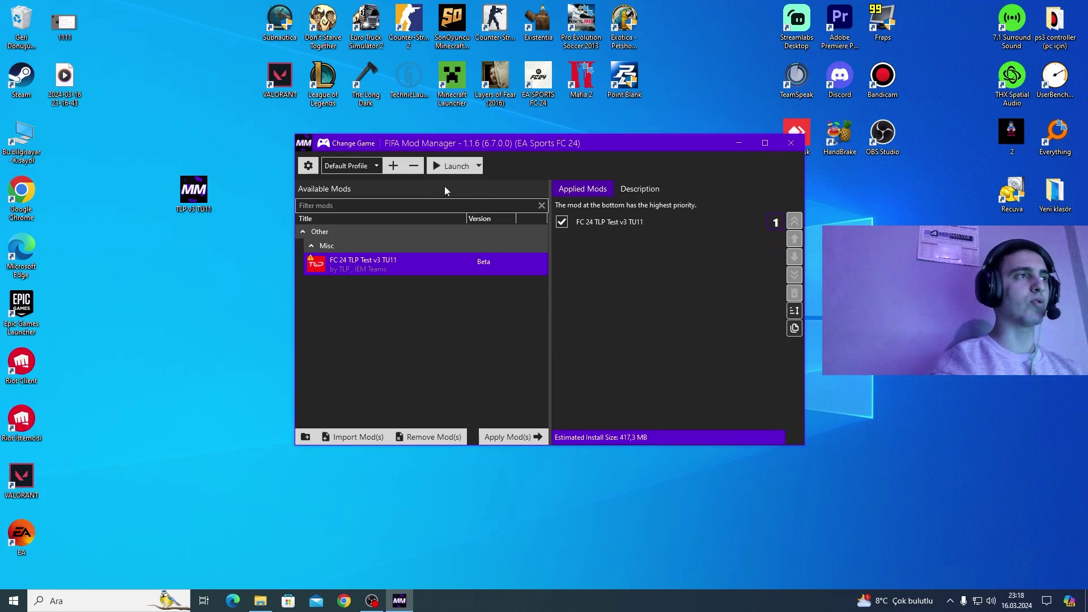
pyautogui.click(479, 167)
pyautogui.click(508, 191)
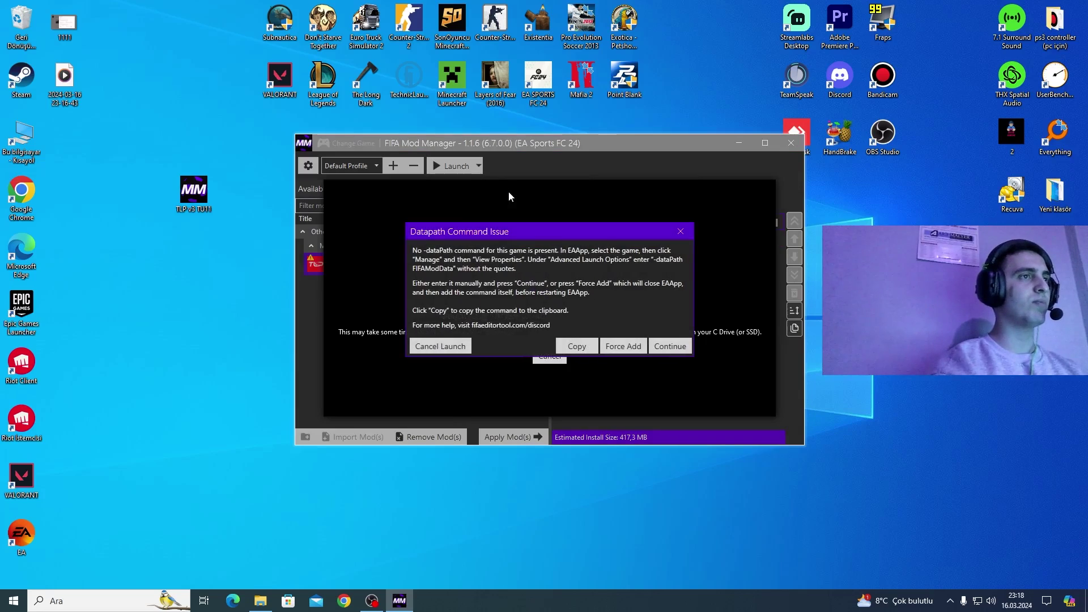
pyautogui.click(647, 351)
pyautogui.click(643, 317)
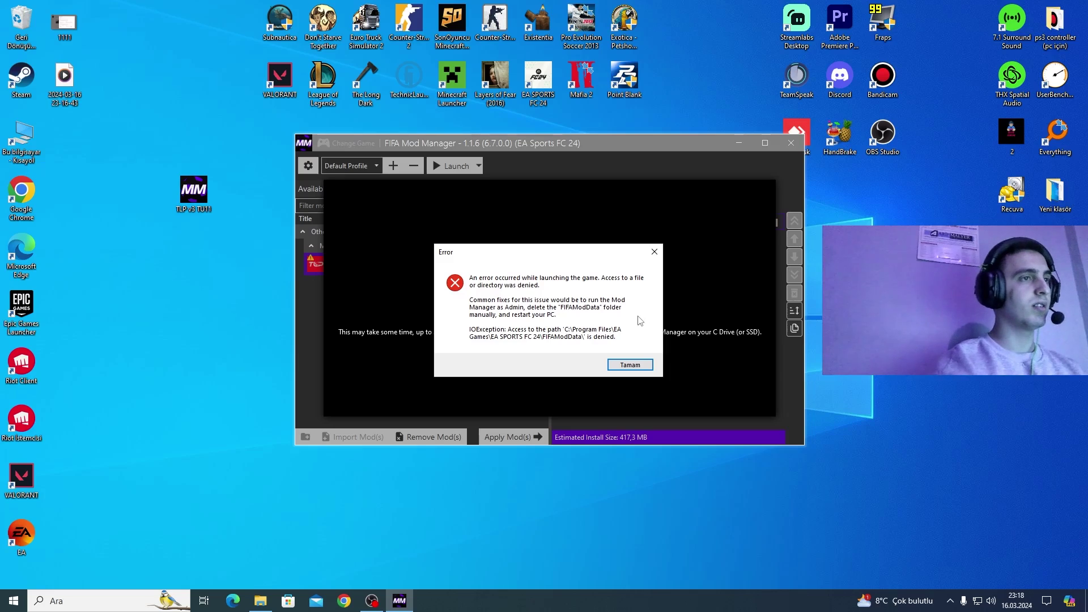
pyautogui.click(631, 366)
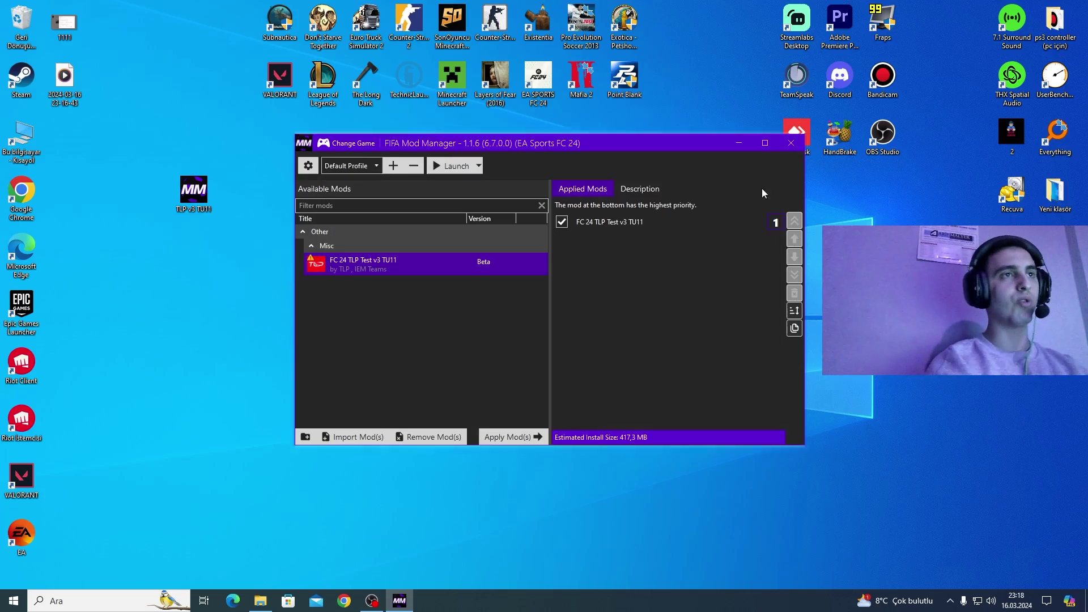
pyautogui.click(789, 144)
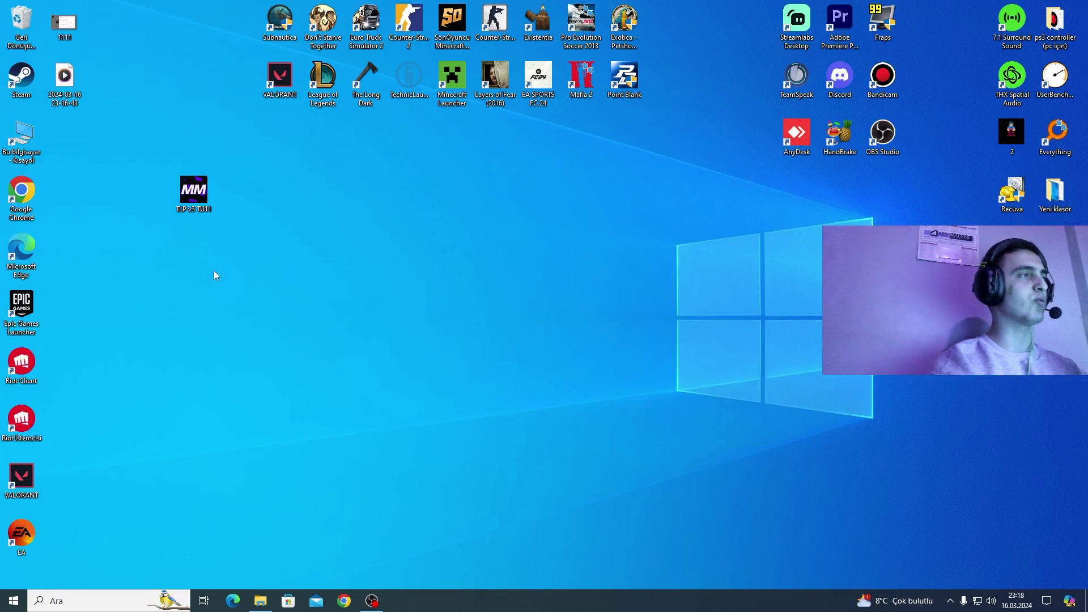
# - Run FIFA Mod Manager as administrator from its v1.1.6 folder and choose EA Sports FC 24 as the game
pyautogui.click(261, 598)
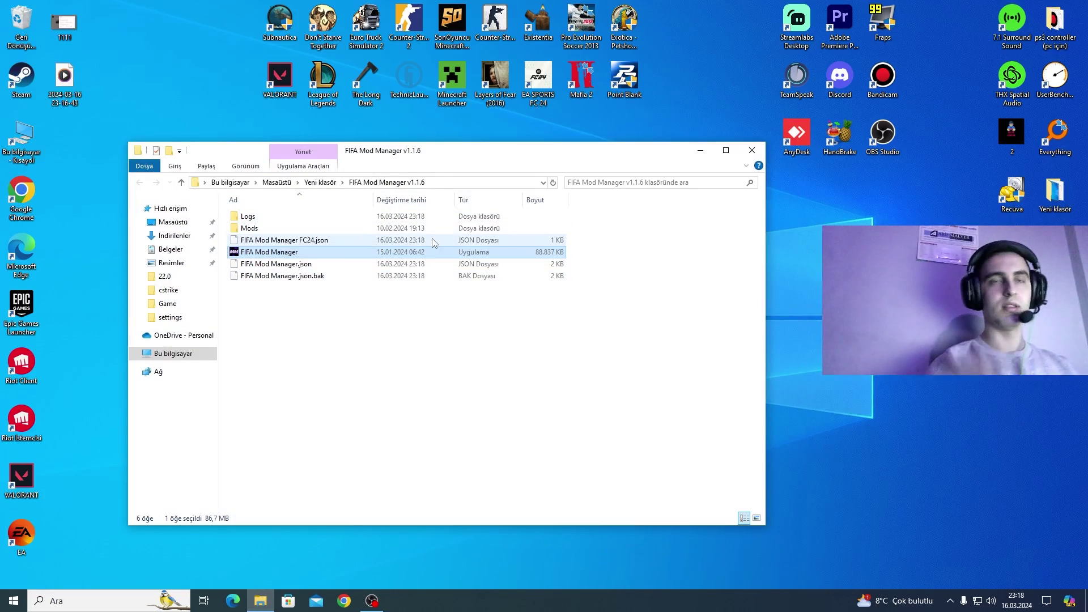
pyautogui.rightClick(345, 254)
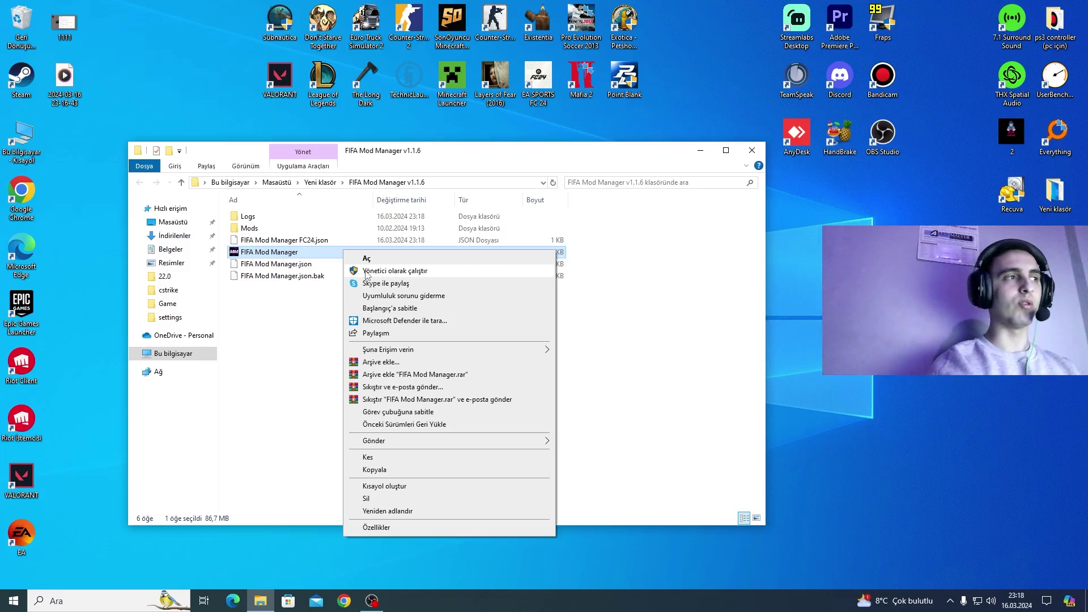
pyautogui.click(367, 271)
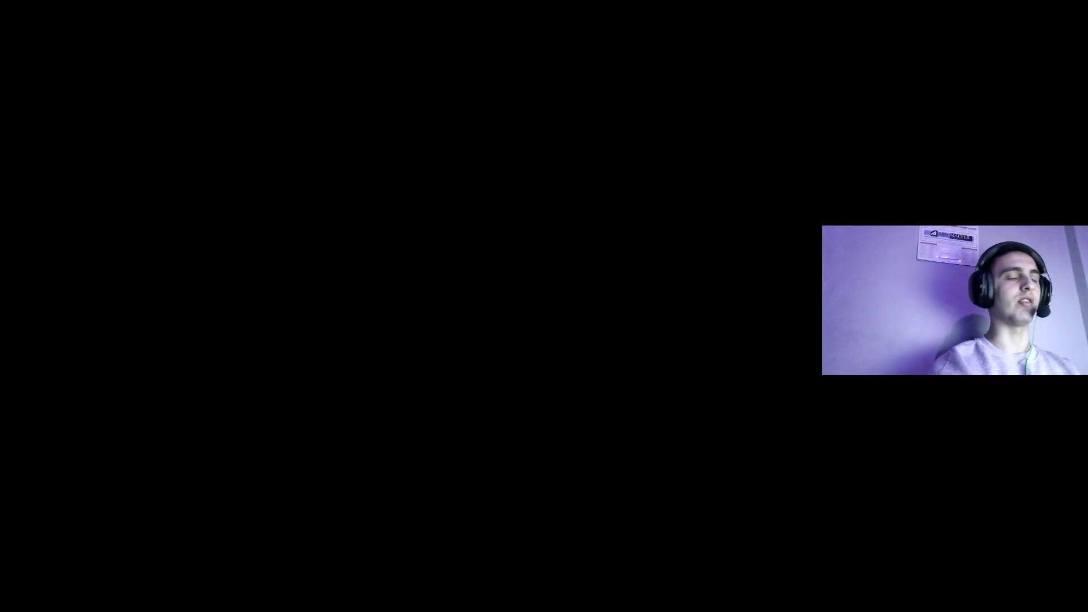
pyautogui.click(552, 321)
pyautogui.click(576, 238)
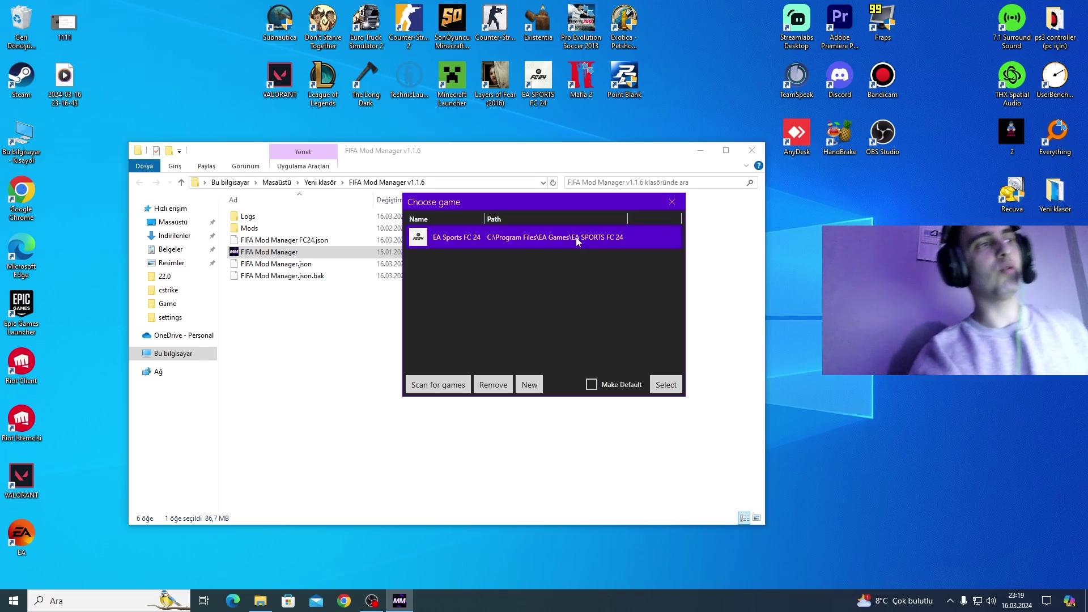
pyautogui.click(666, 384)
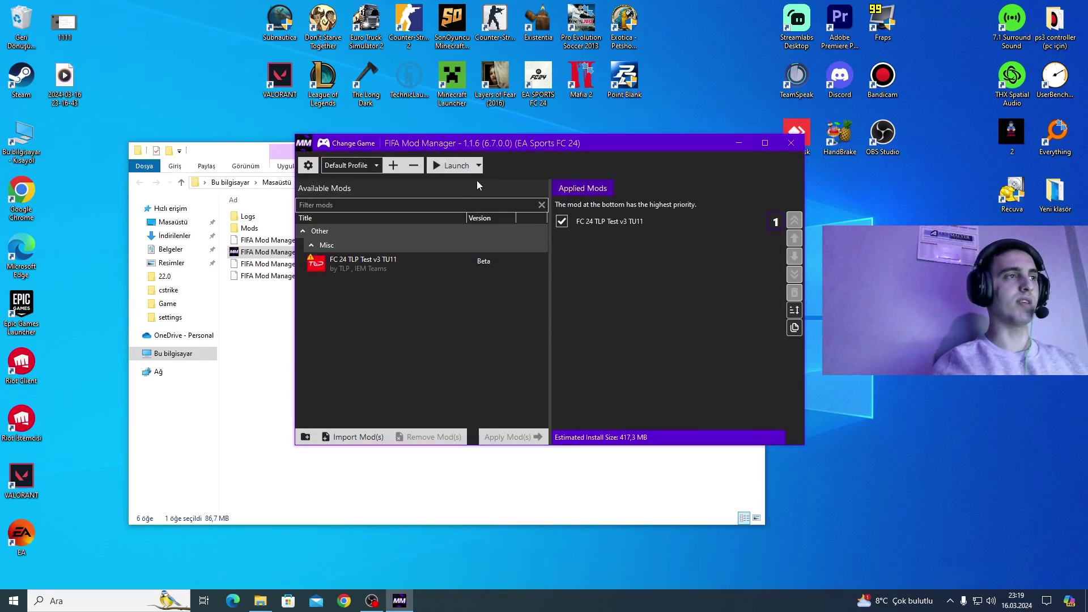
# - Launch the modded game and confirm continuing without adding the -dataPath command
pyautogui.click(479, 165)
pyautogui.click(521, 184)
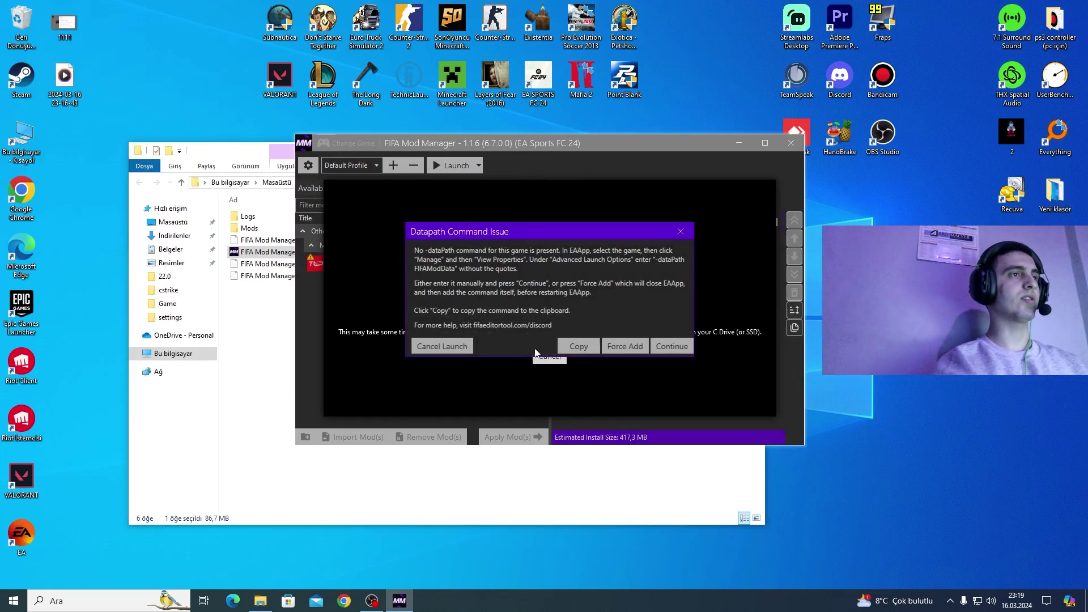
pyautogui.click(674, 351)
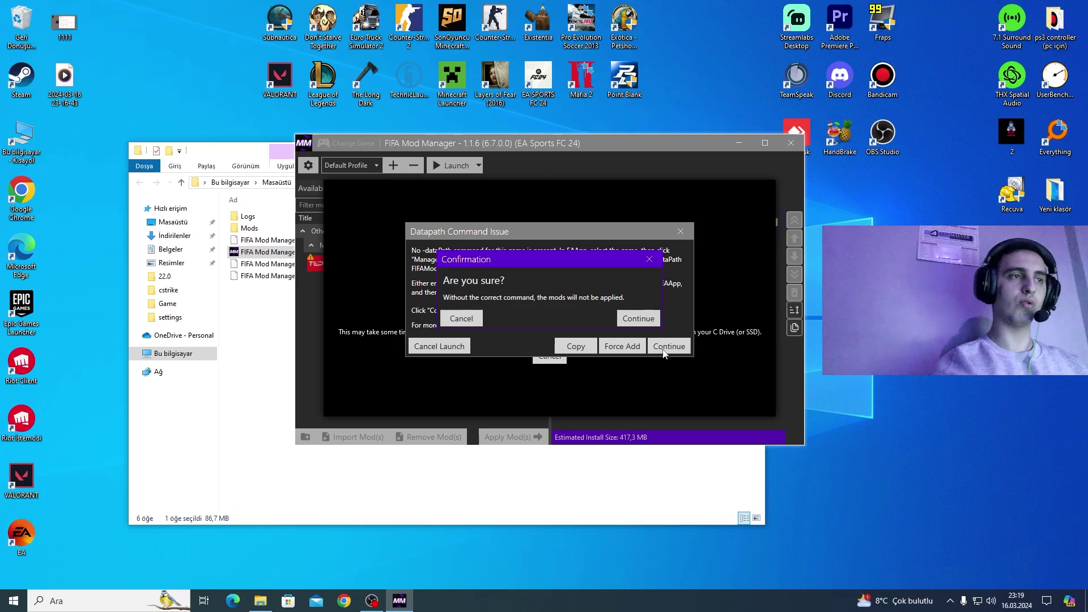
pyautogui.click(647, 315)
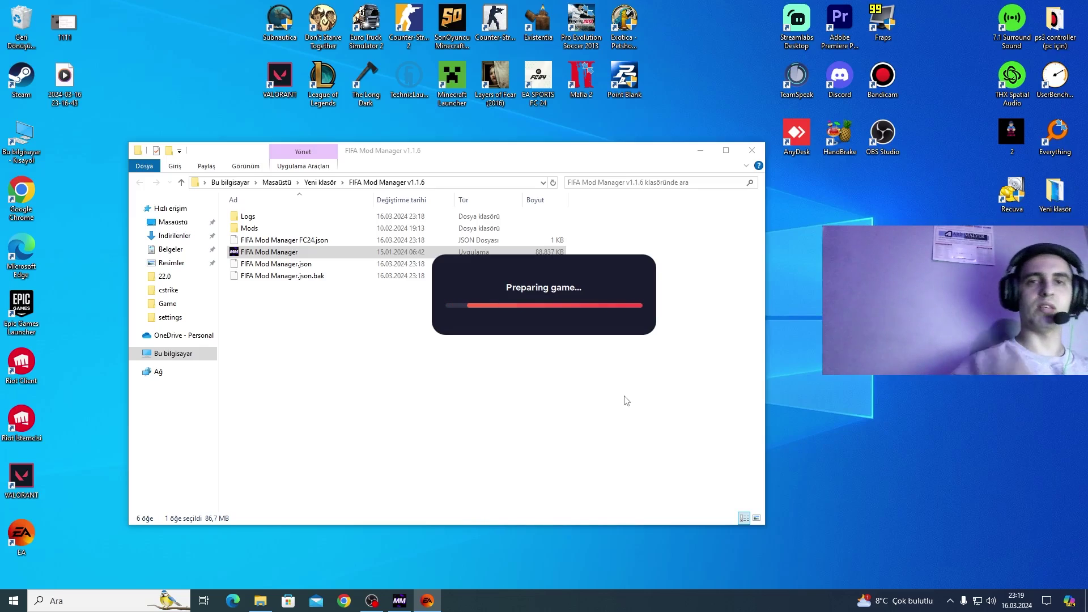
# - Switch to the EA app and start the EA SPORTS FC 24 update, accepting the download terms
pyautogui.click(109, 595)
pyautogui.write('ea')
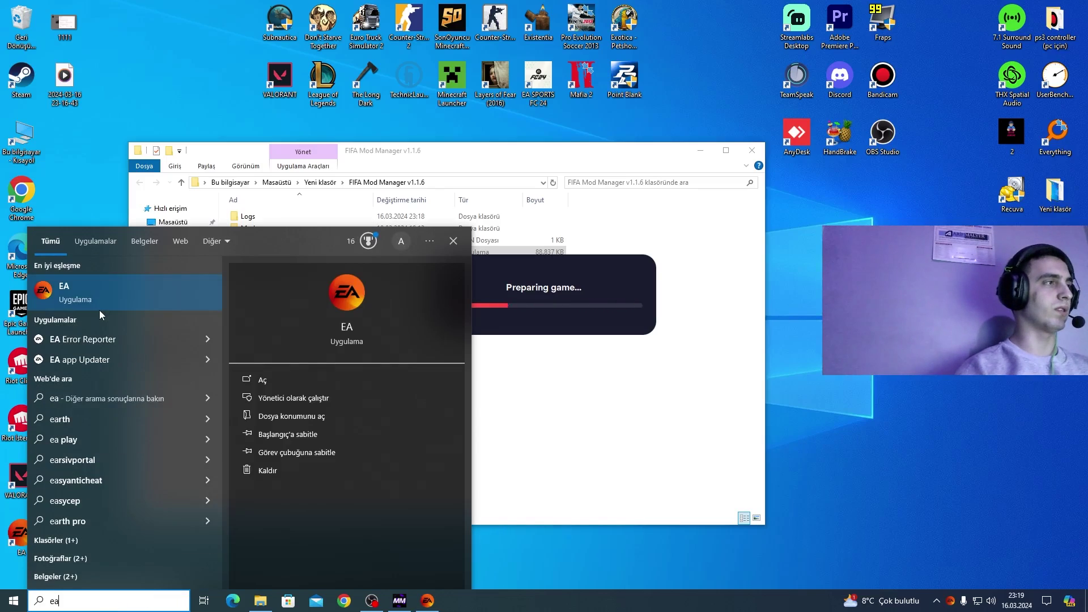
pyautogui.click(99, 309)
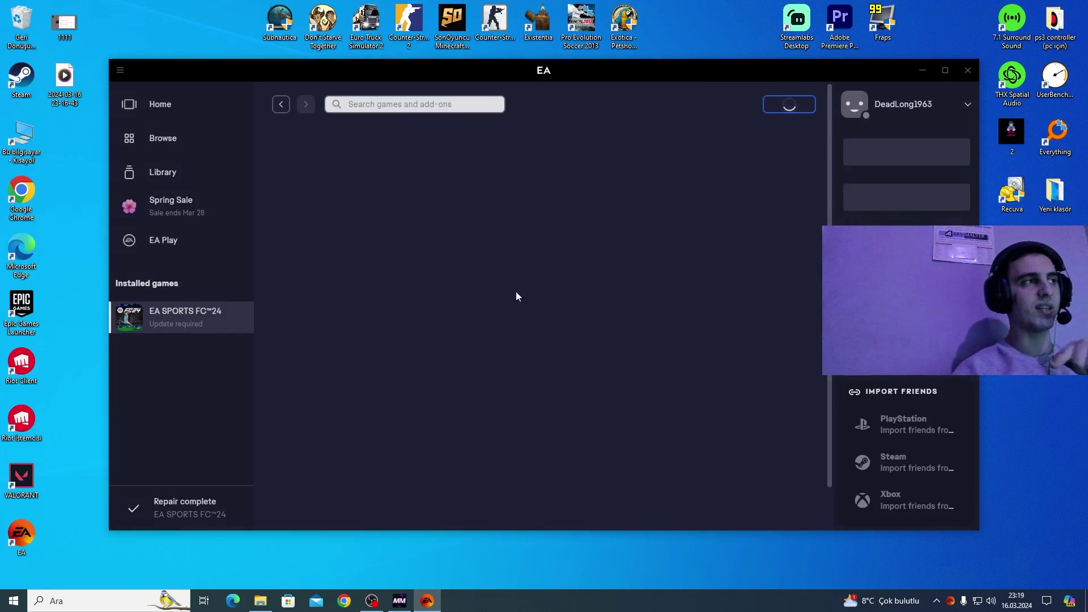
pyautogui.click(192, 317)
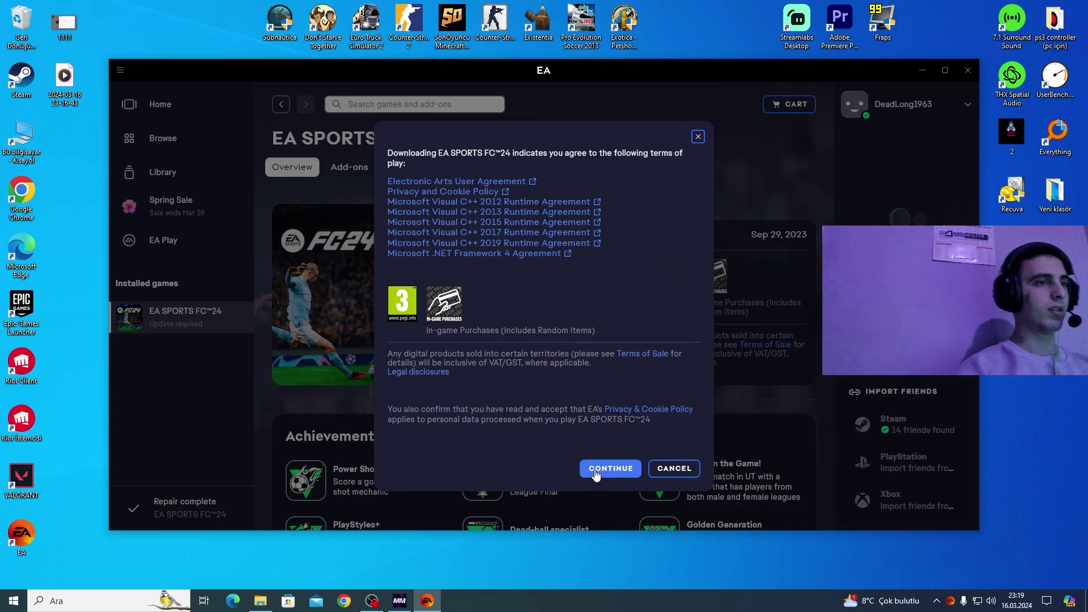
pyautogui.click(625, 472)
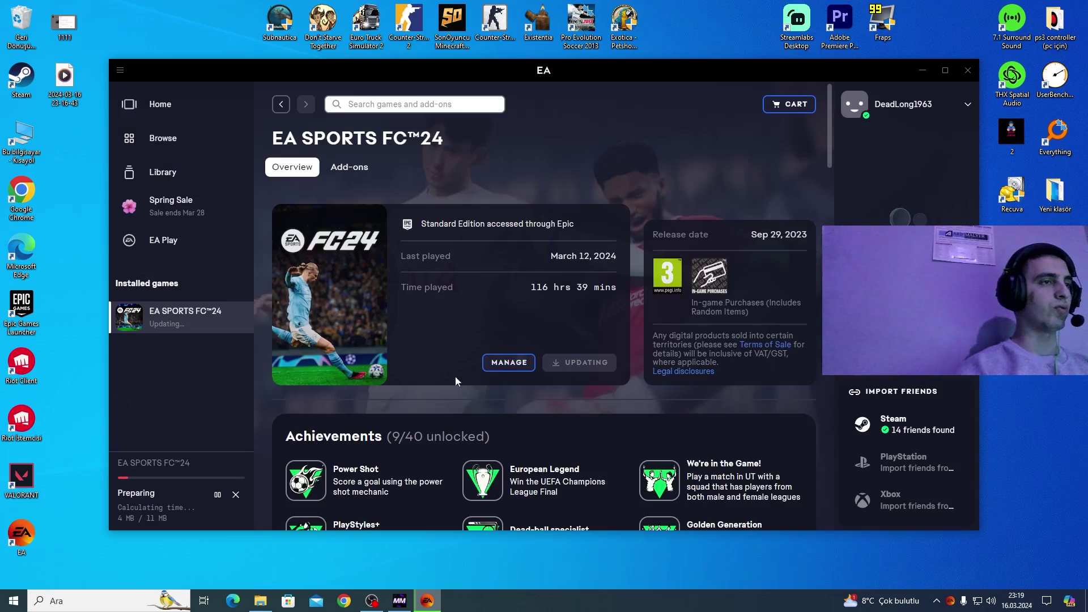
# - Check FIFA Mod Manager briefly, and view the management options of EA SPORTS FC 24 in the EA app
pyautogui.click(429, 555)
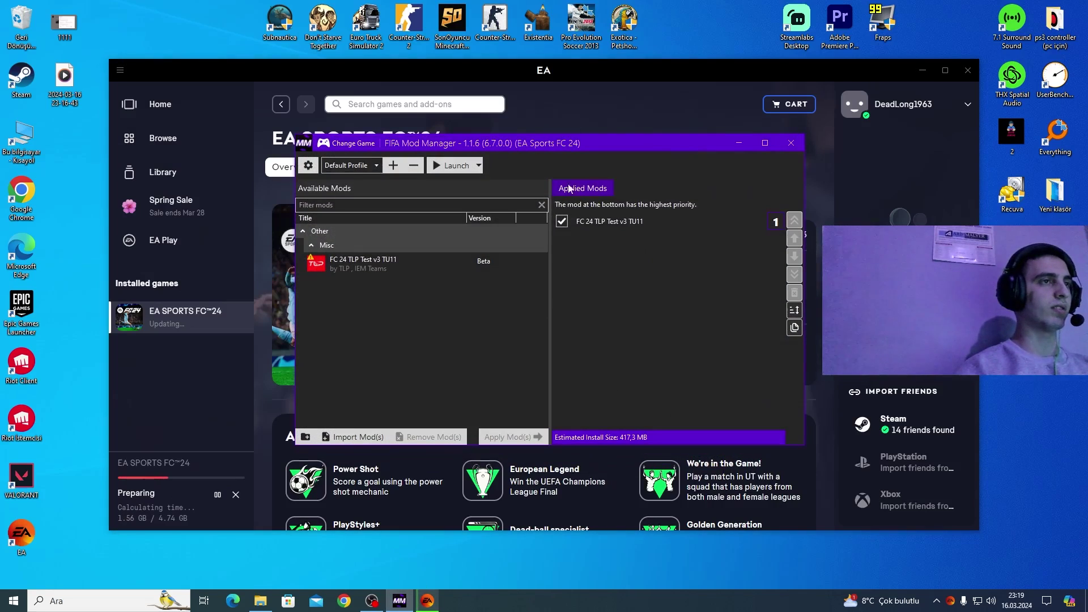
pyautogui.click(427, 601)
pyautogui.click(509, 362)
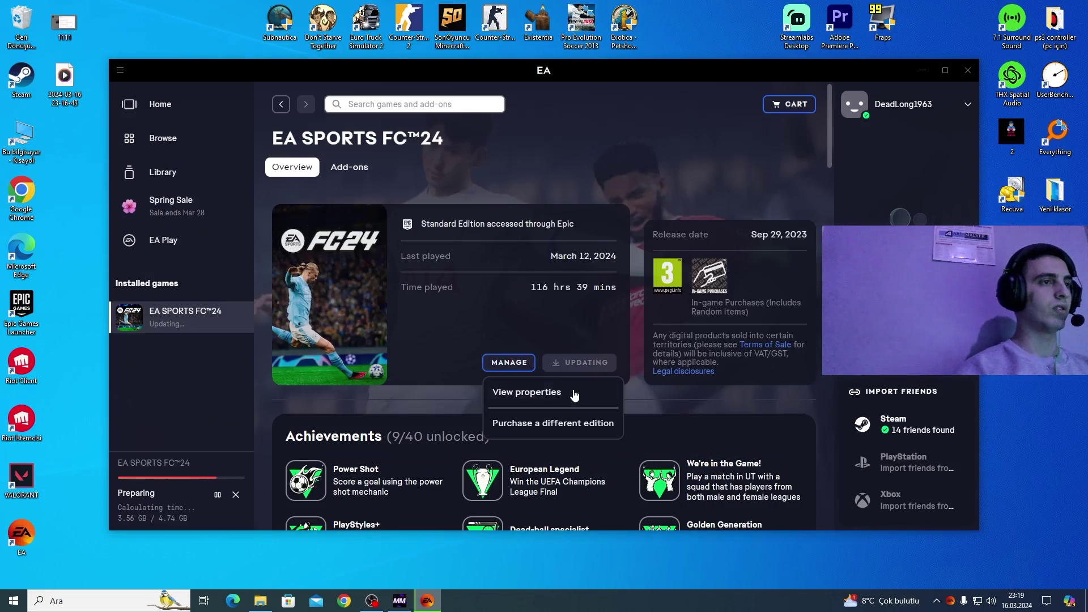
pyautogui.click(503, 314)
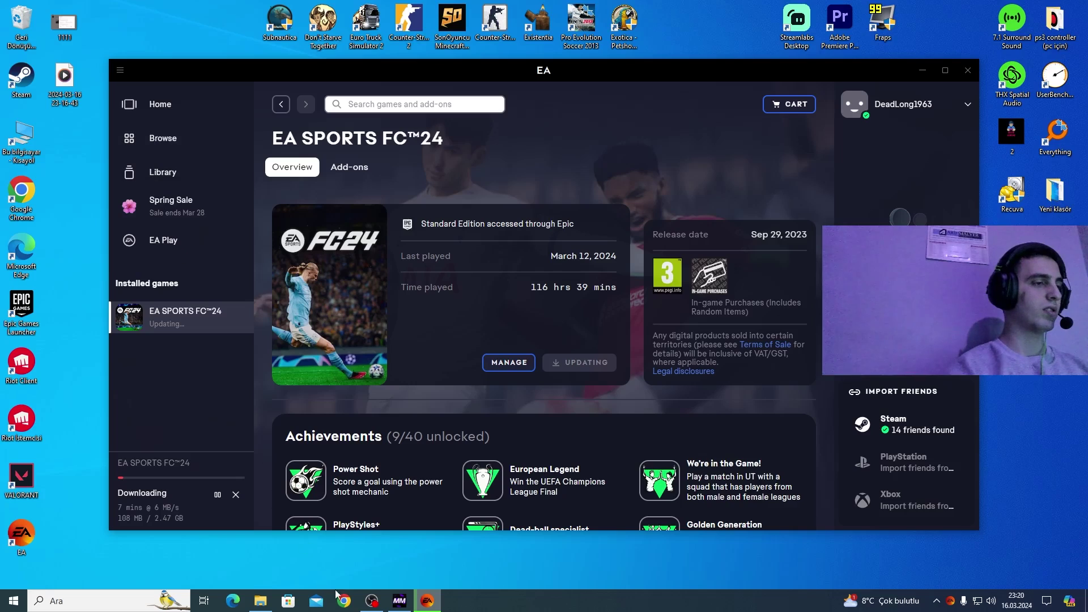
# - Switch to Chrome and copy the launch code -dataPath FIFAModData from the YouTube video's description
pyautogui.moveTo(374, 603)
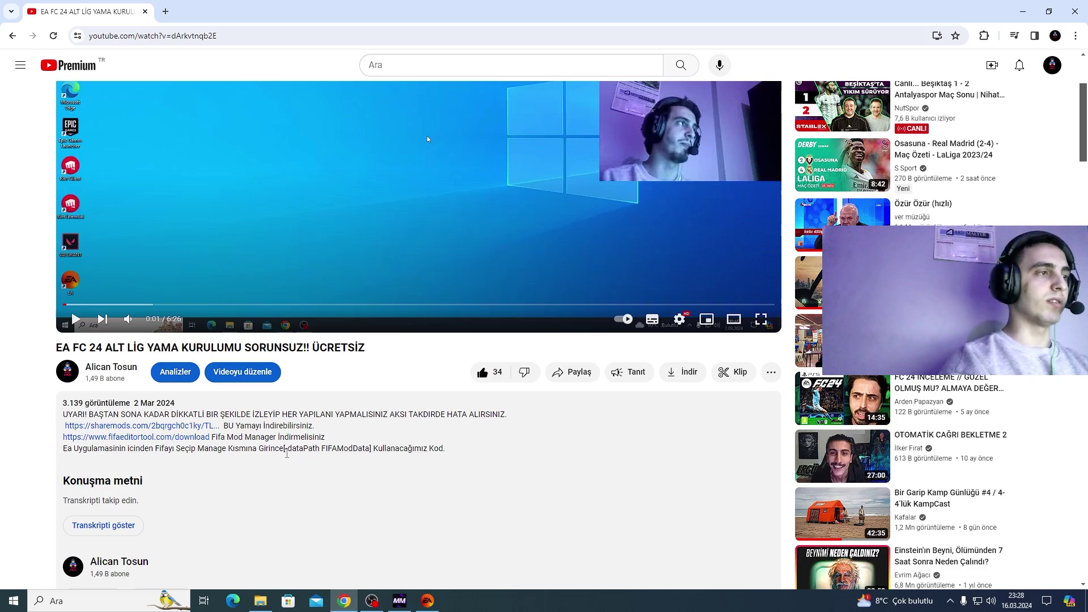
pyautogui.moveTo(286, 449); pyautogui.dragTo(368, 451)
pyautogui.hotkey('ctrl', 'c')
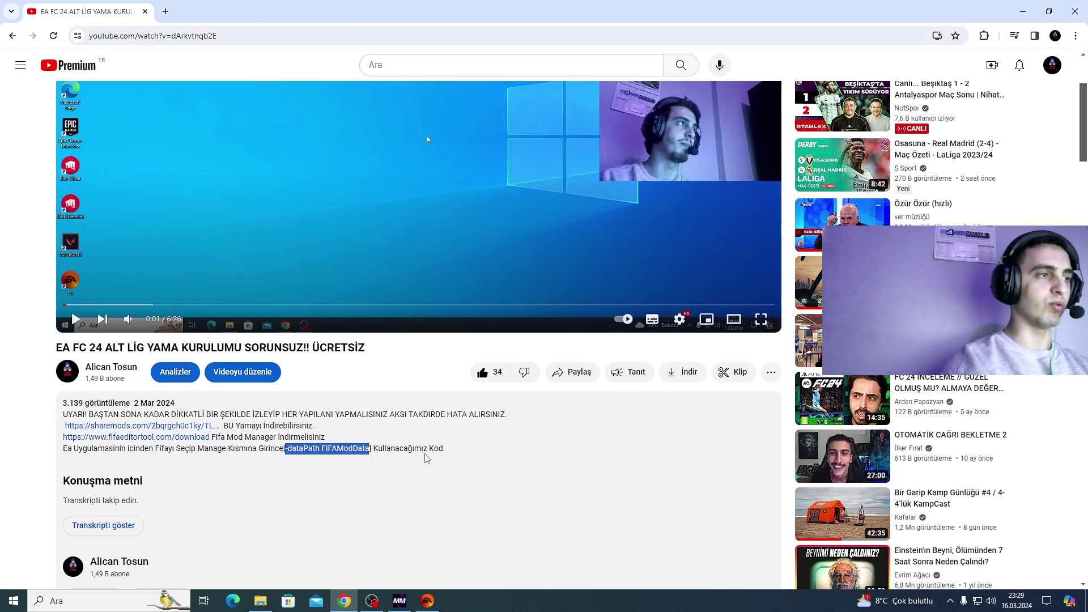
# - In the EA app, save -dataPath FIFAModData as the advanced launch option of EA SPORTS FC 24 and close the window
pyautogui.click(428, 601)
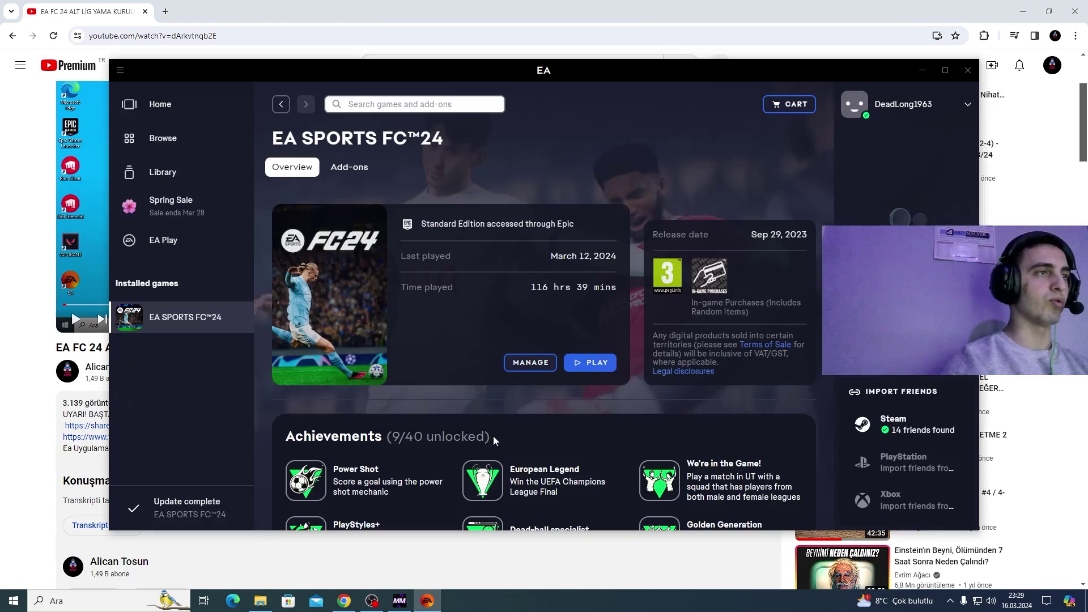
pyautogui.click(527, 370)
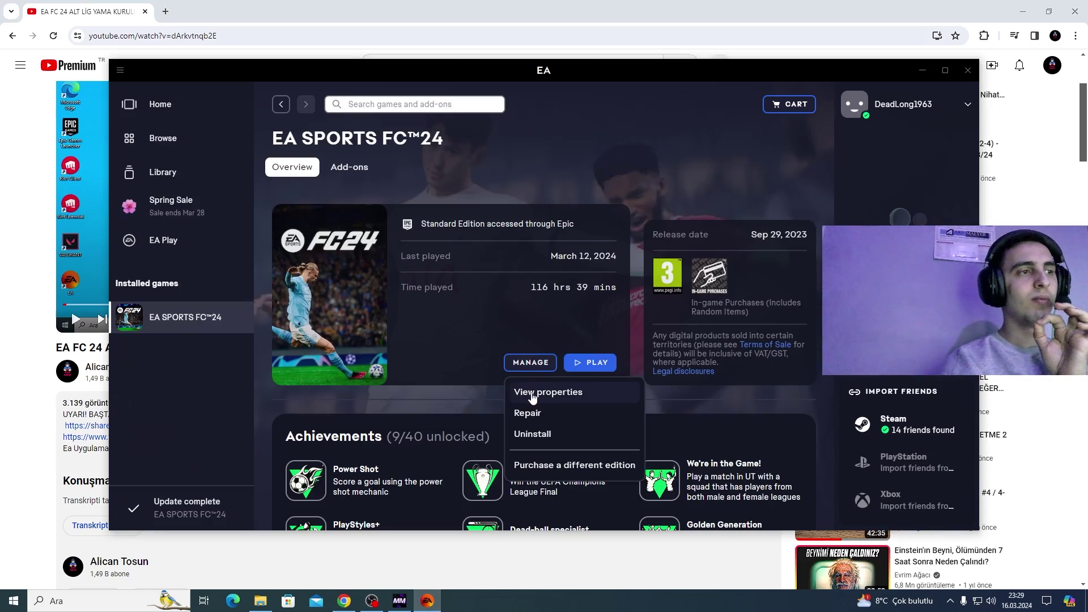
pyautogui.click(532, 393)
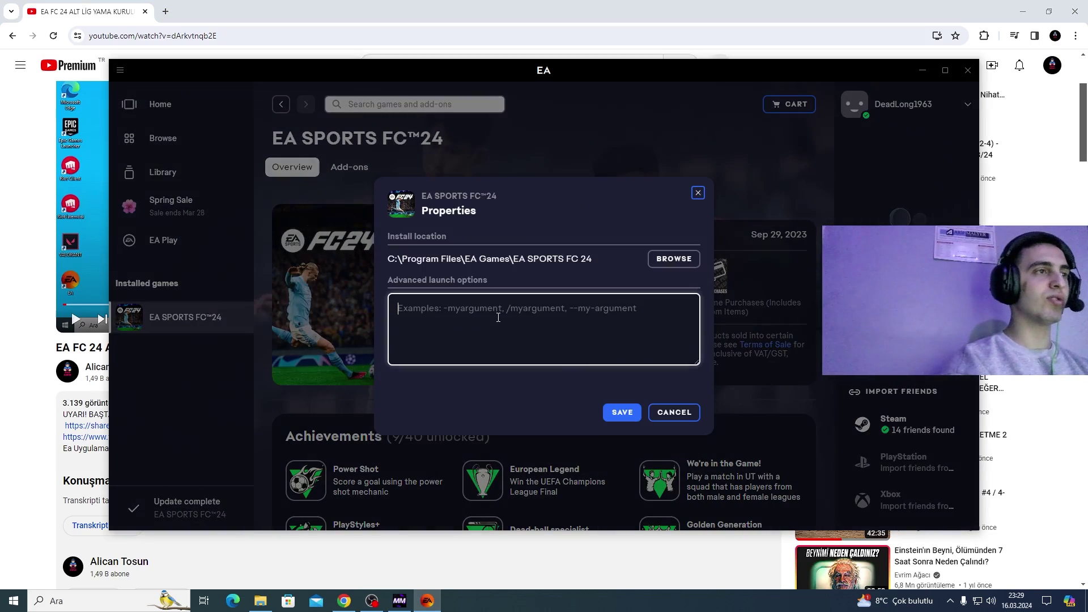
pyautogui.hotkey('ctrl', 'v')
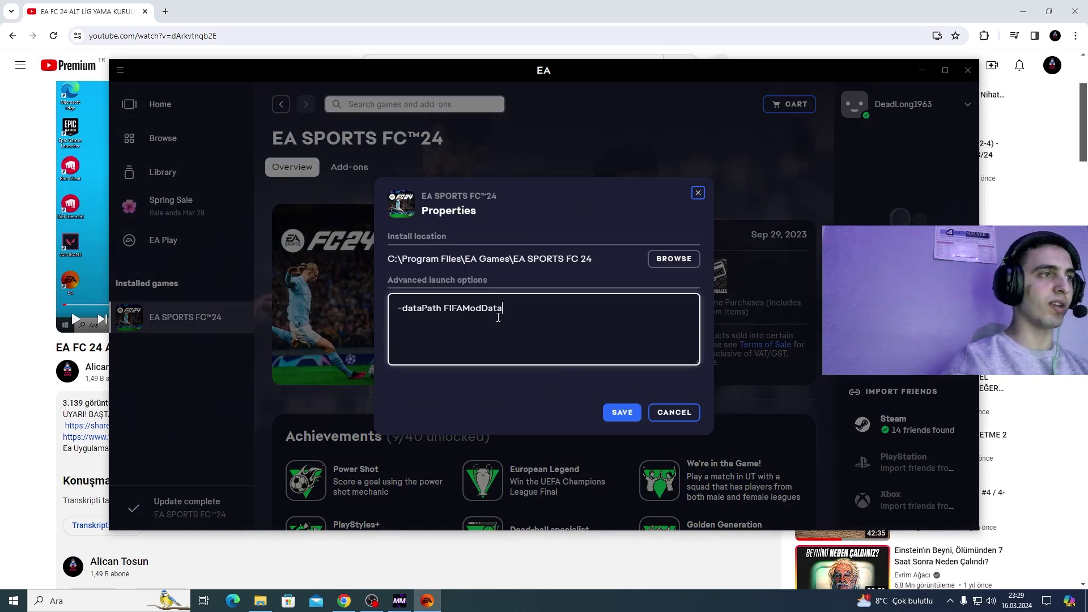
pyautogui.click(620, 417)
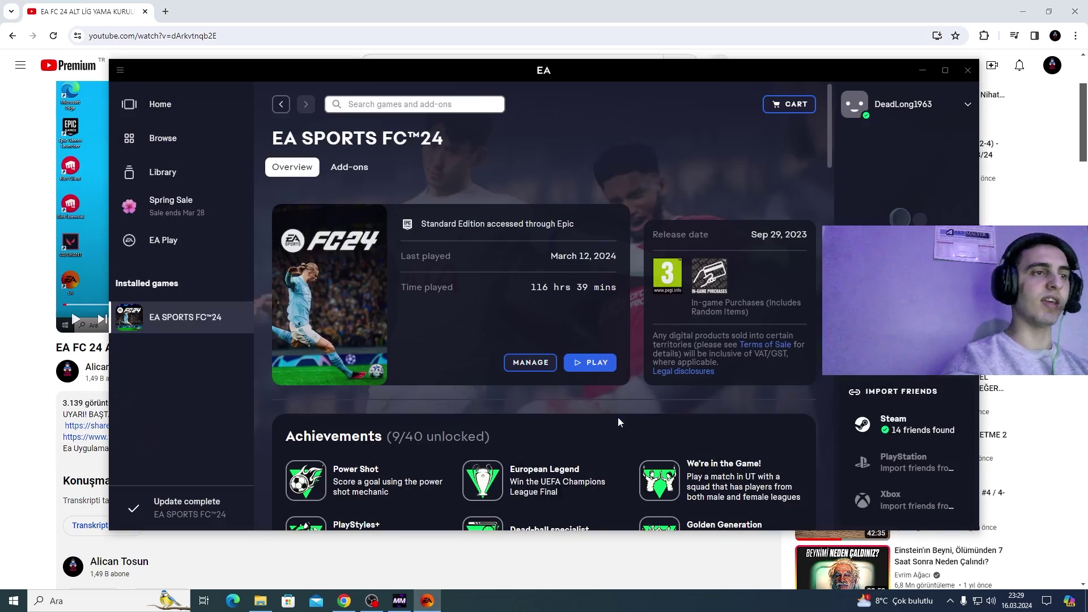
pyautogui.click(968, 70)
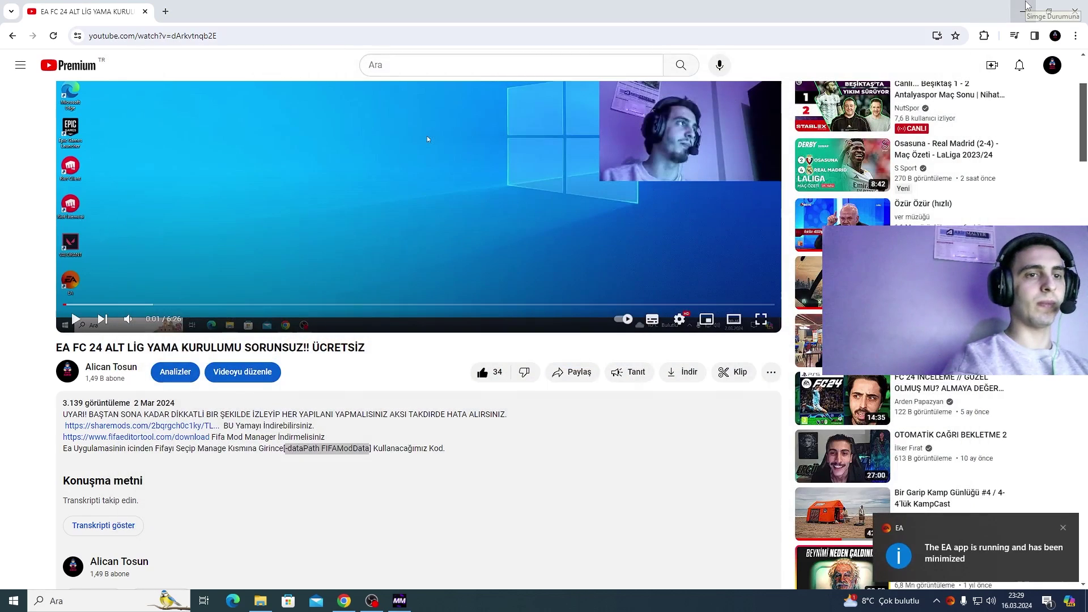
# - Return to FIFA Mod Manager, remove the FC 24 TLP Test v3 TU11 mod from it, and close the program
pyautogui.click(1025, 9)
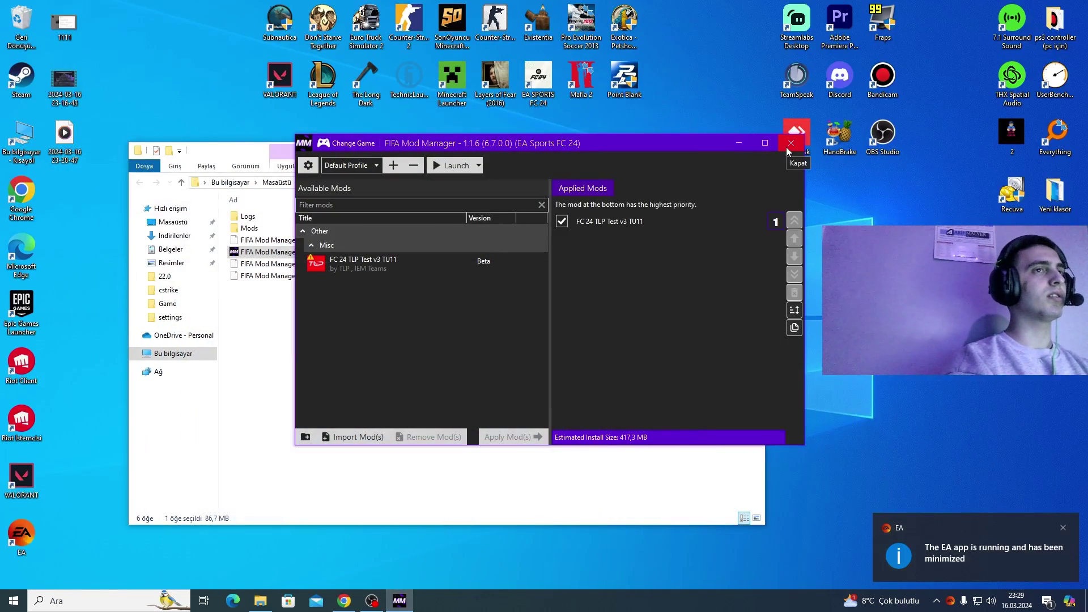
pyautogui.click(384, 272)
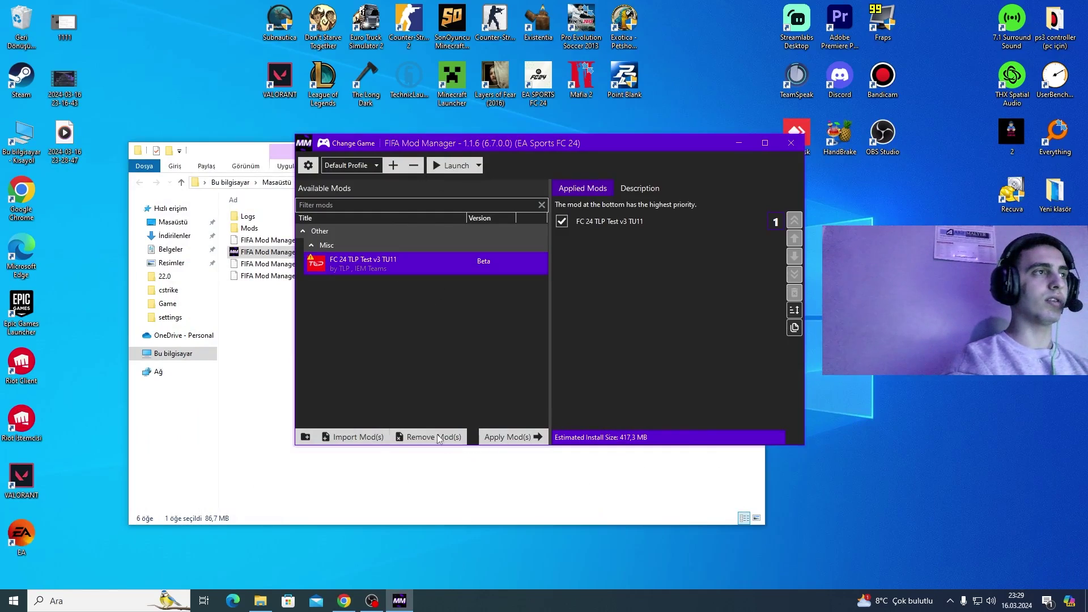
pyautogui.click(445, 439)
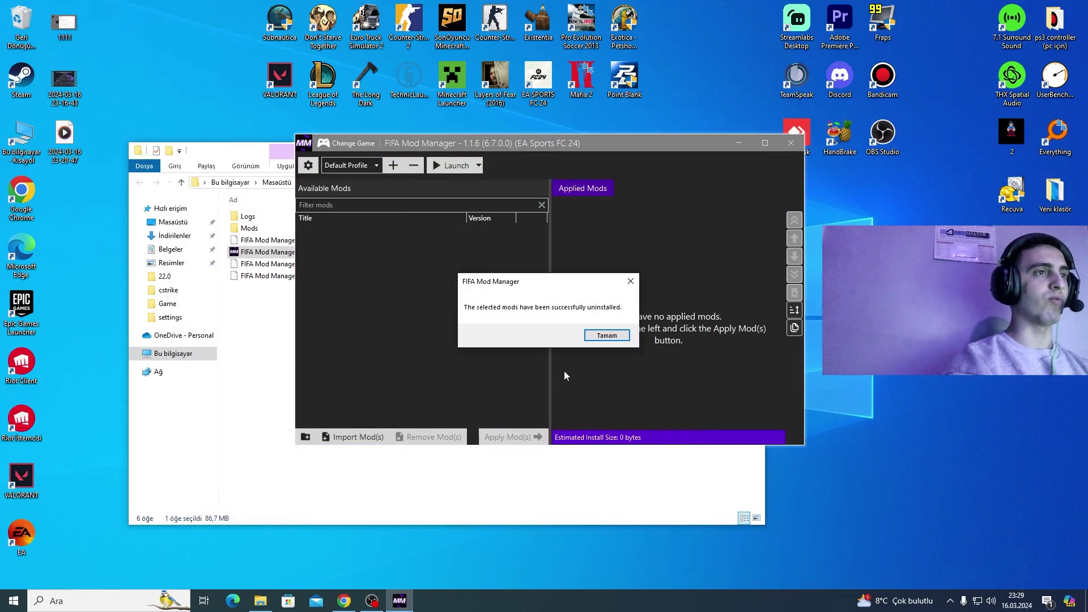
pyautogui.click(601, 336)
pyautogui.click(792, 146)
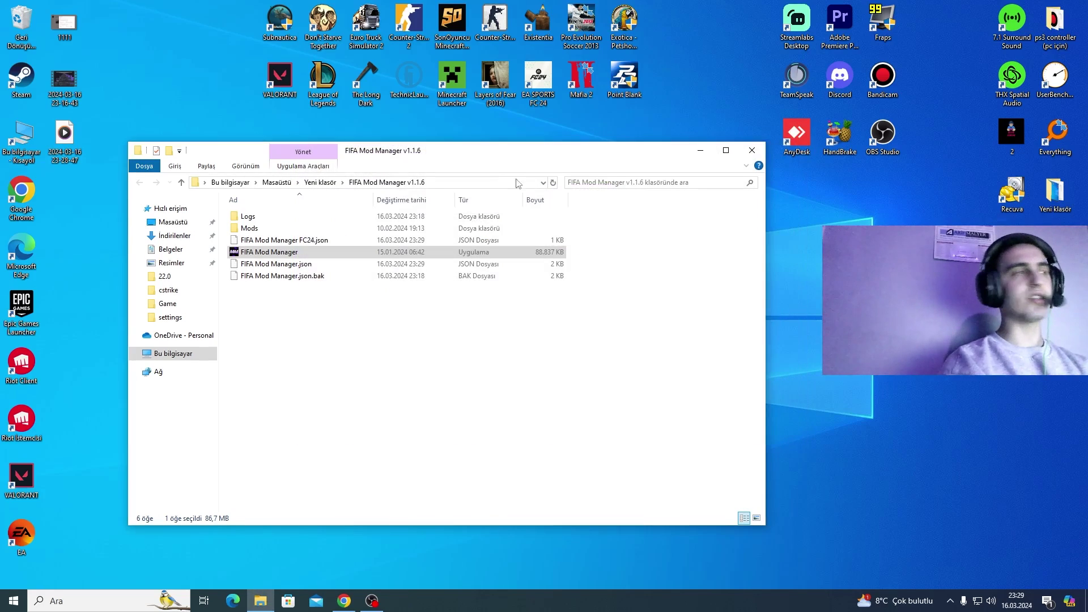
# - Open the TLP v3 TU11 mod file from the desktop in FIFA Mod Manager and apply the mod
pyautogui.moveTo(468, 145); pyautogui.dragTo(673, 171)
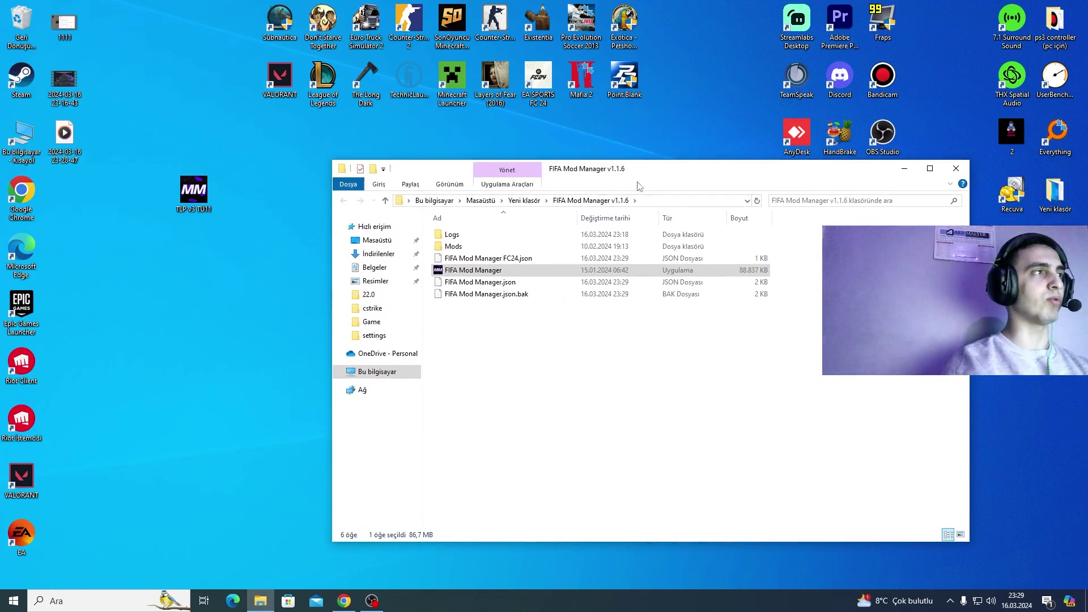
pyautogui.click(195, 195)
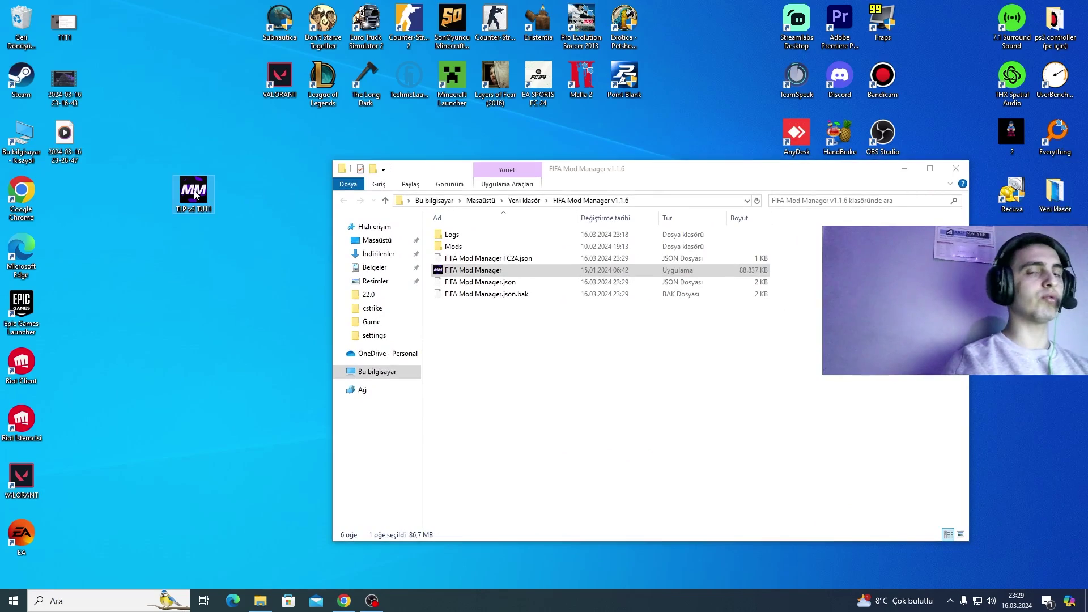
pyautogui.doubleClick(195, 194)
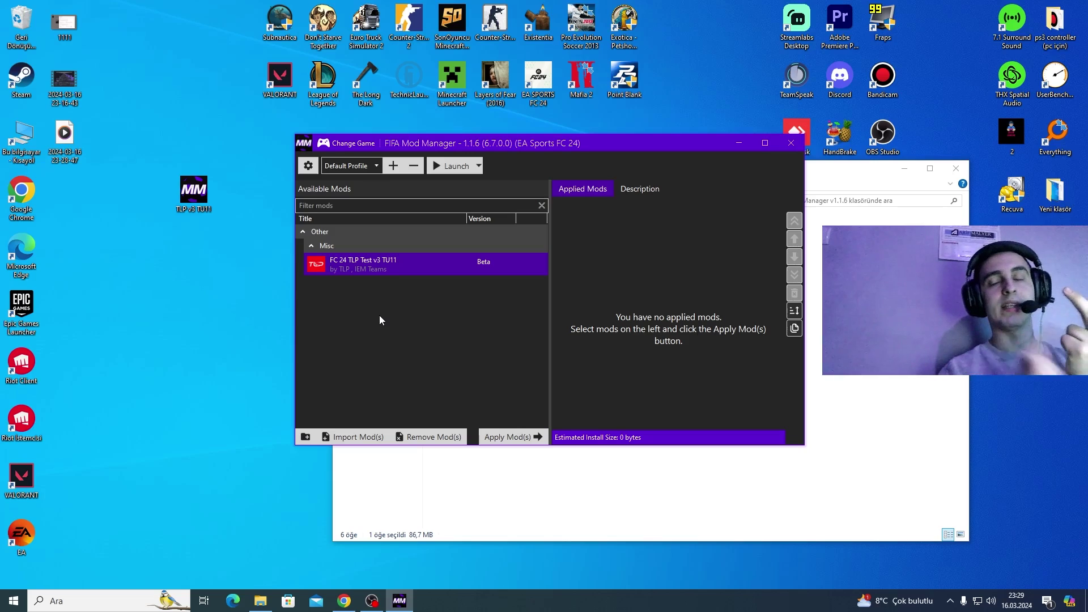
pyautogui.click(514, 435)
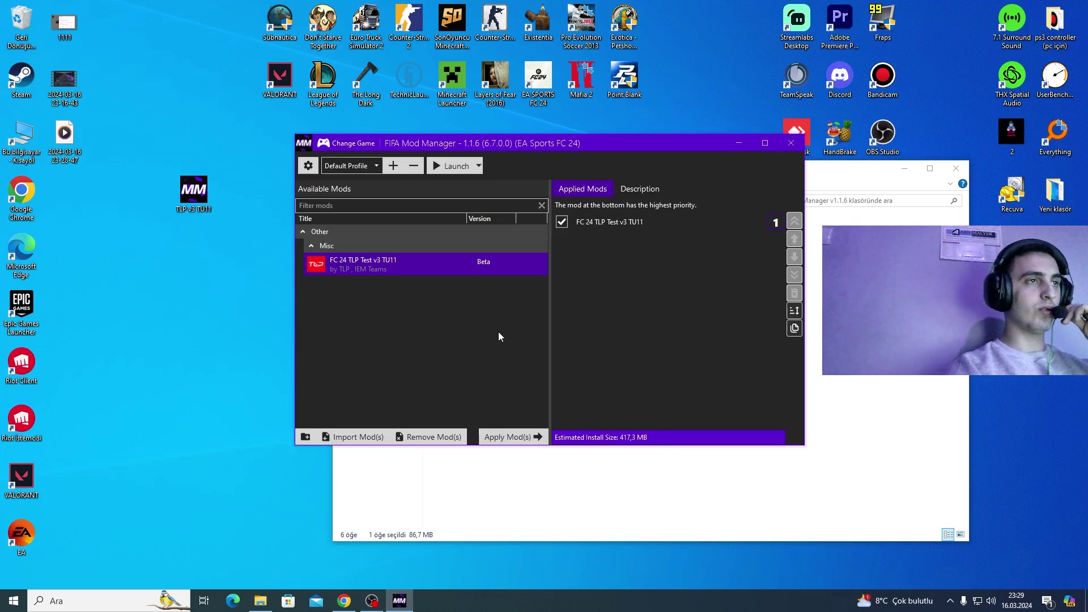
# - Try to delete FIFAModData and launch the game, continuing without adding the -dataPath command
pyautogui.click(480, 170)
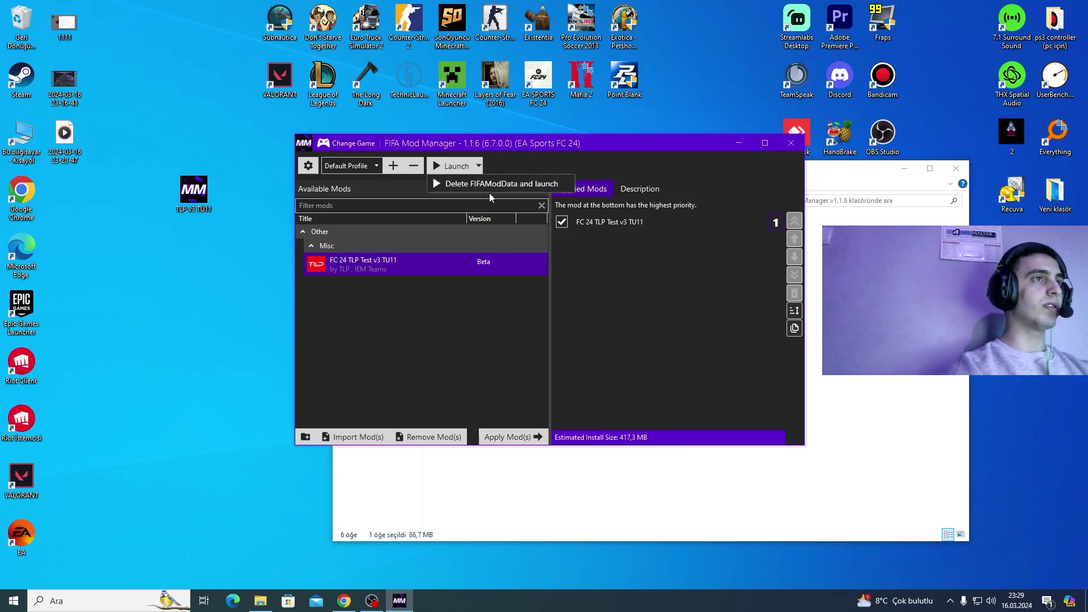
pyautogui.click(495, 189)
pyautogui.click(670, 347)
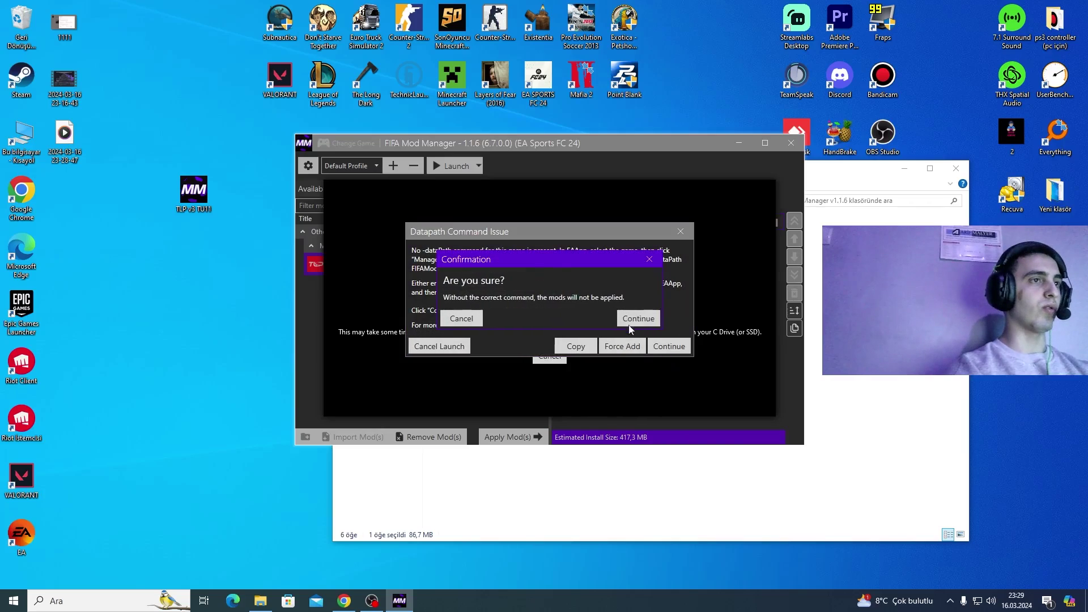
pyautogui.click(635, 318)
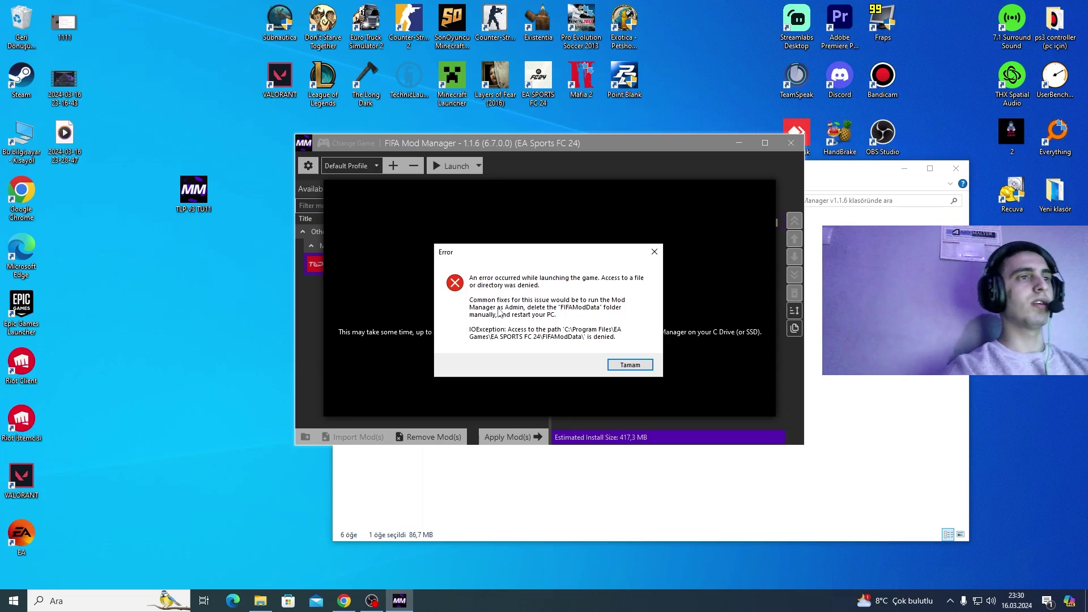
pyautogui.click(629, 364)
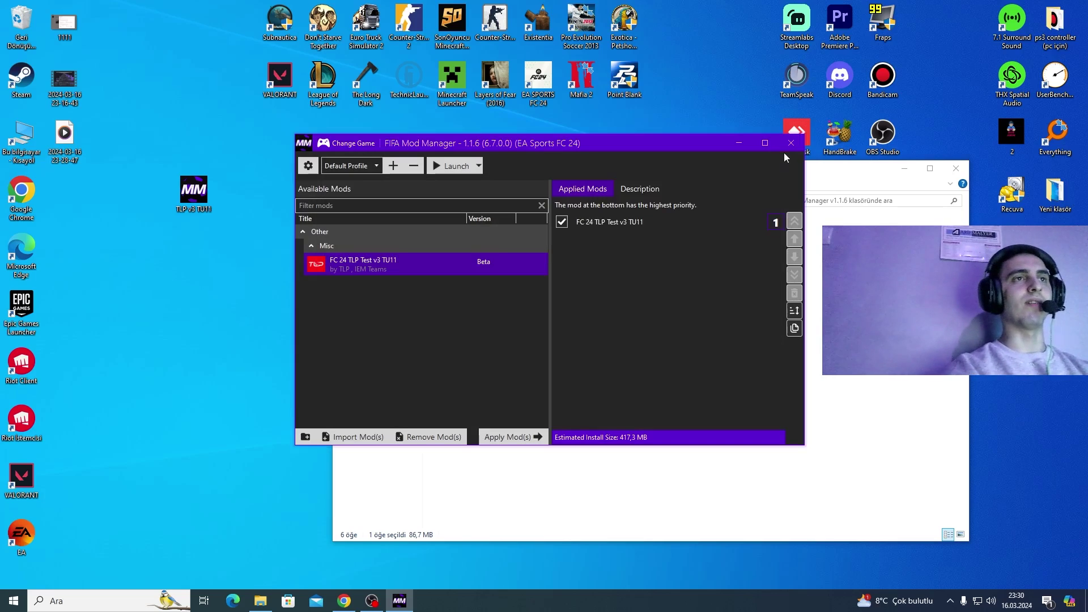
# - Restart FIFA Mod Manager as administrator from its folder and select EA Sports FC 24 as the game
pyautogui.click(789, 144)
pyautogui.rightClick(501, 272)
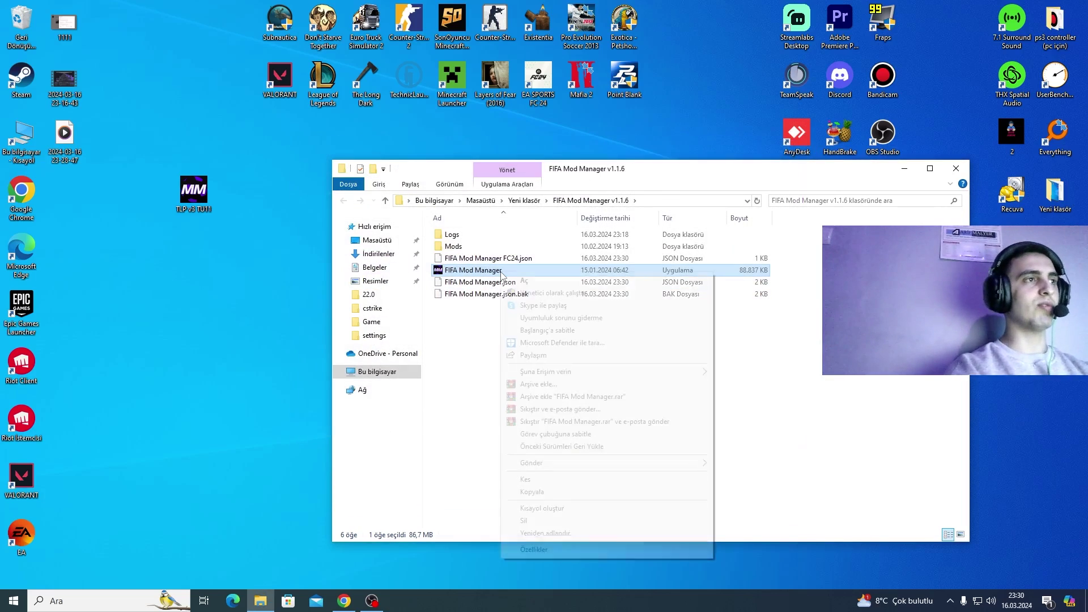
pyautogui.click(550, 292)
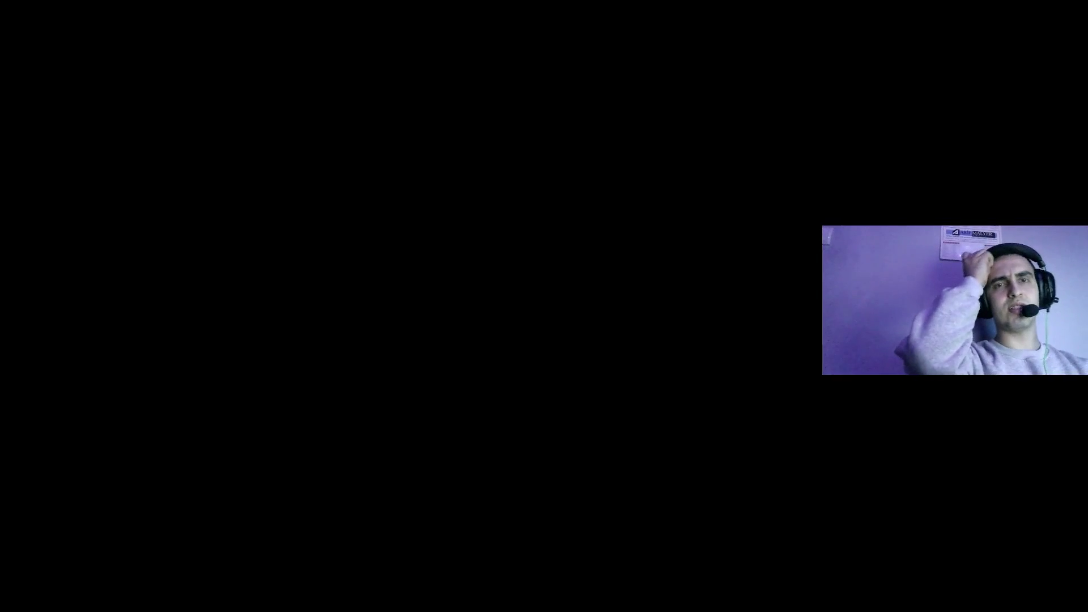
pyautogui.click(501, 388)
pyautogui.click(538, 238)
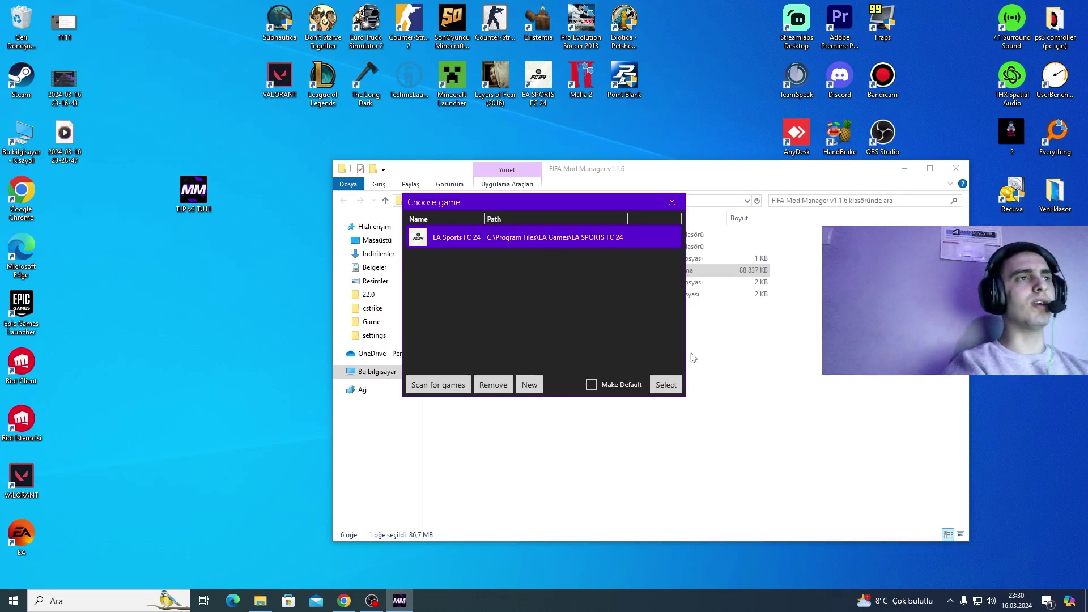
pyautogui.click(668, 384)
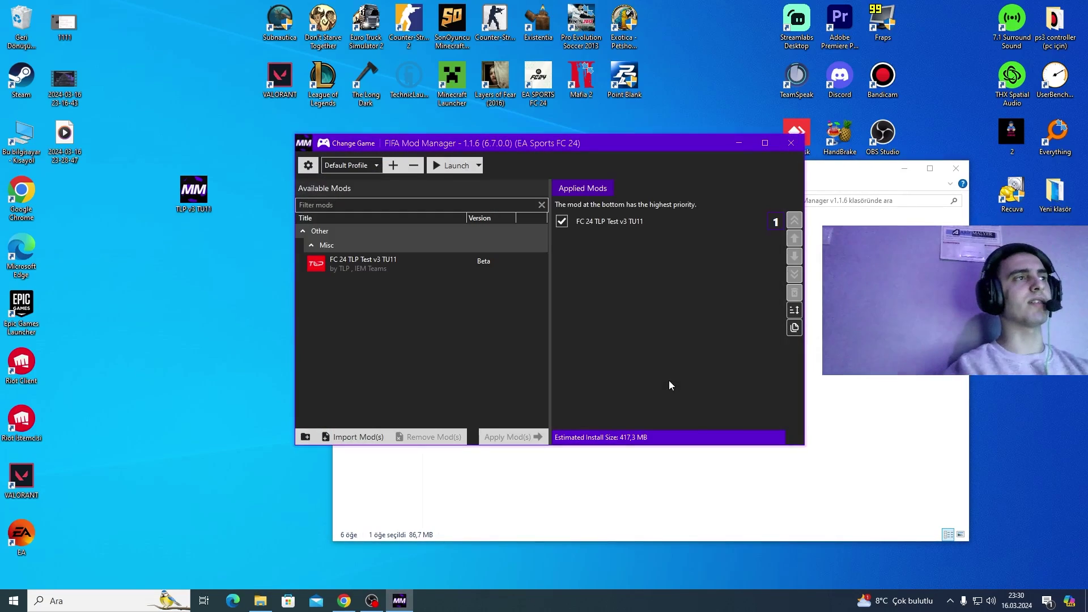
# - Delete FIFAModData and launch the game from the administrator session, confirming to continue past the missing -dataPath command
pyautogui.click(479, 166)
pyautogui.click(496, 185)
pyautogui.click(666, 344)
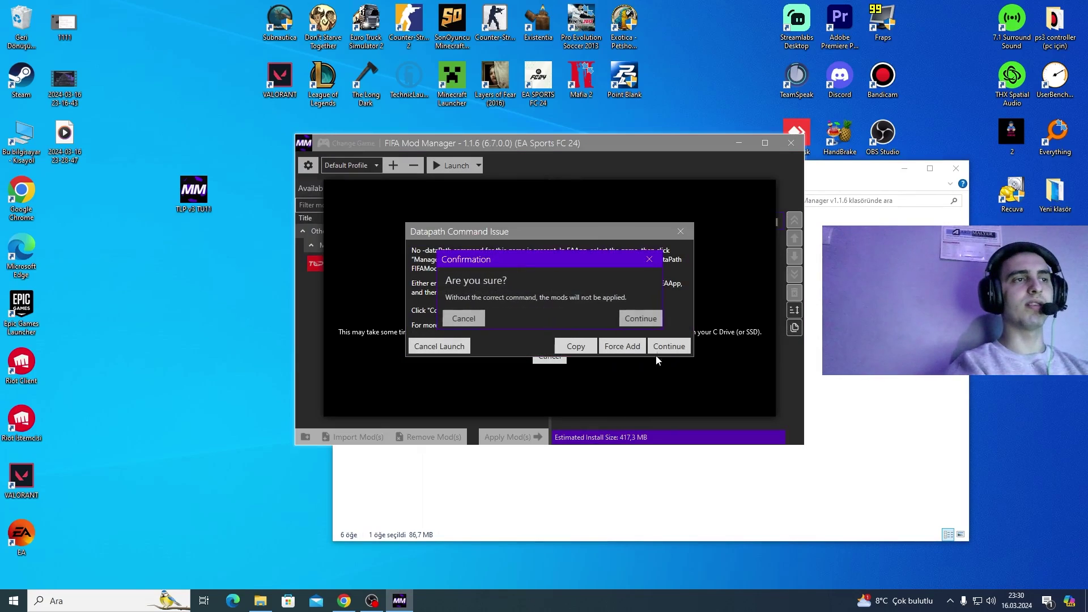
pyautogui.click(646, 321)
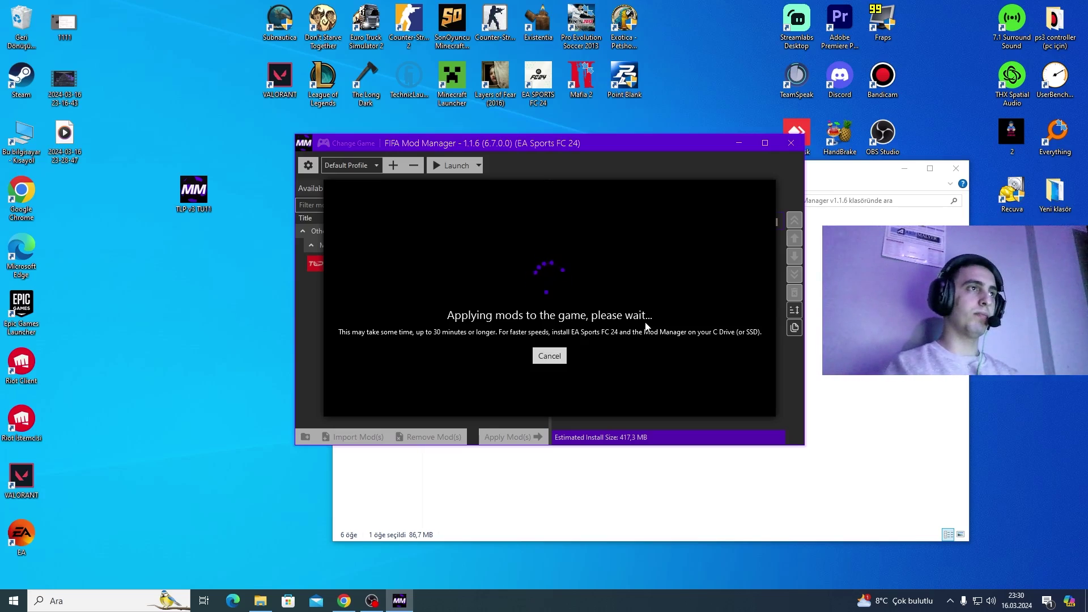
# - View the ShareMods download page for TLP_v3_TU_11.rar linked in the YouTube video's description, then close the page
pyautogui.click(344, 601)
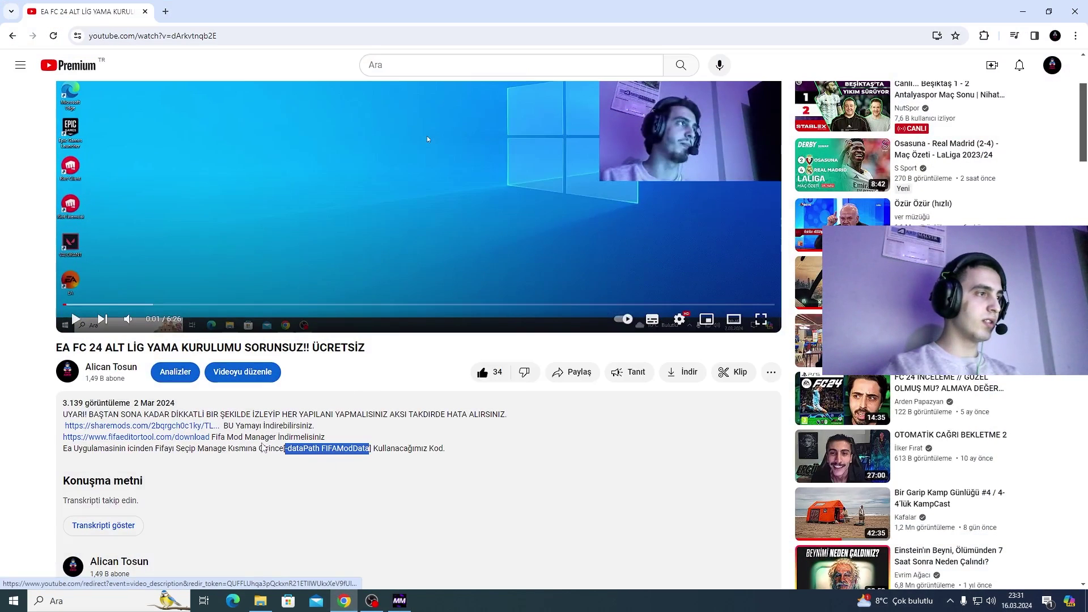
pyautogui.click(264, 448)
pyautogui.click(179, 431)
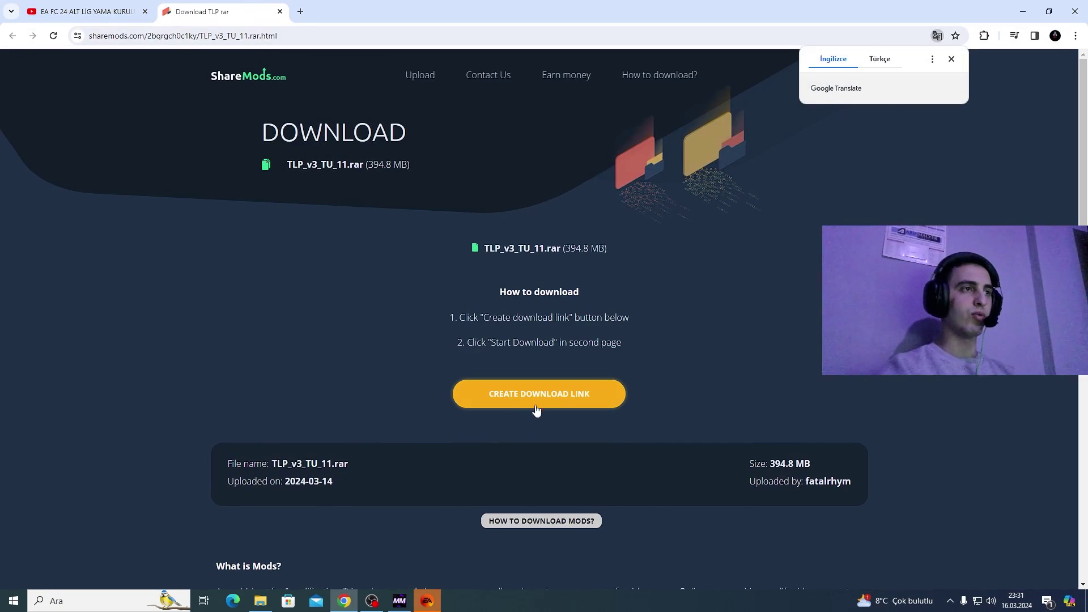
pyautogui.click(280, 11)
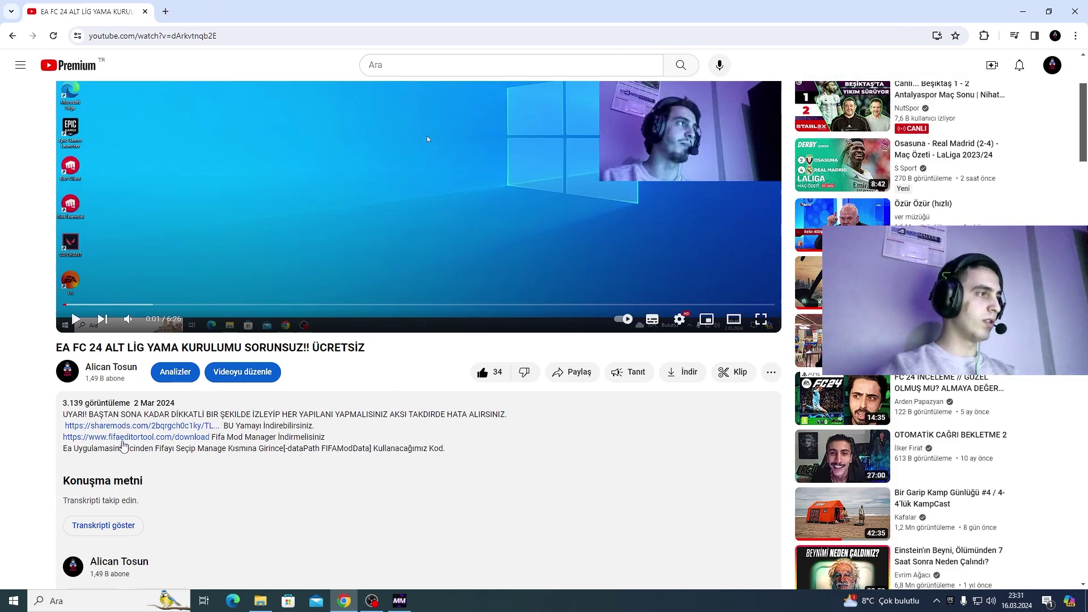
# - Examine the Mod Manager download on the fifaeditortool.com page linked in the video description, closing the ad and the page
pyautogui.click(124, 442)
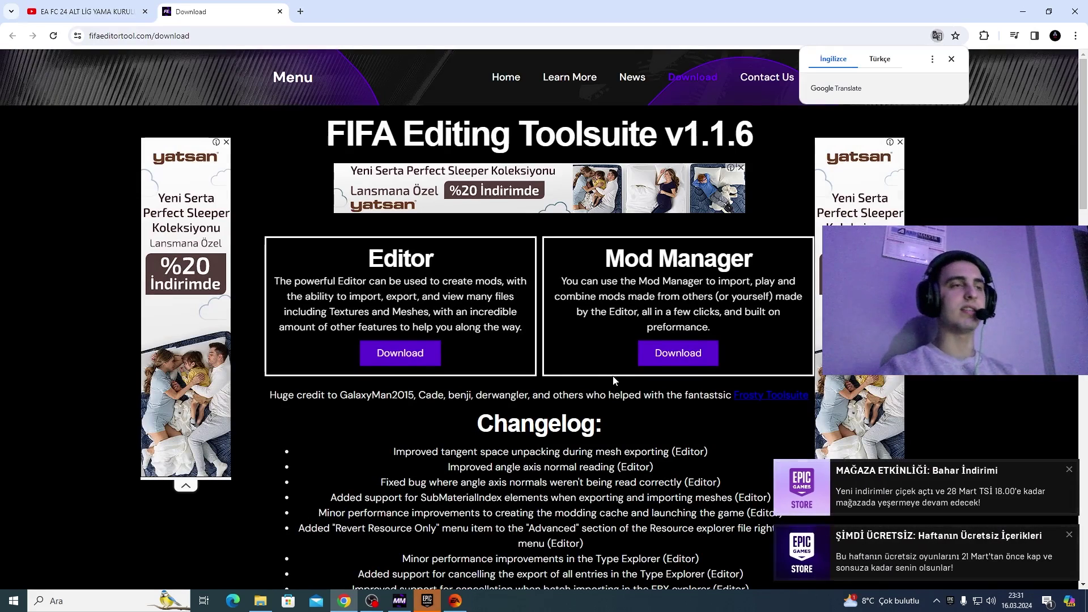
pyautogui.click(671, 273)
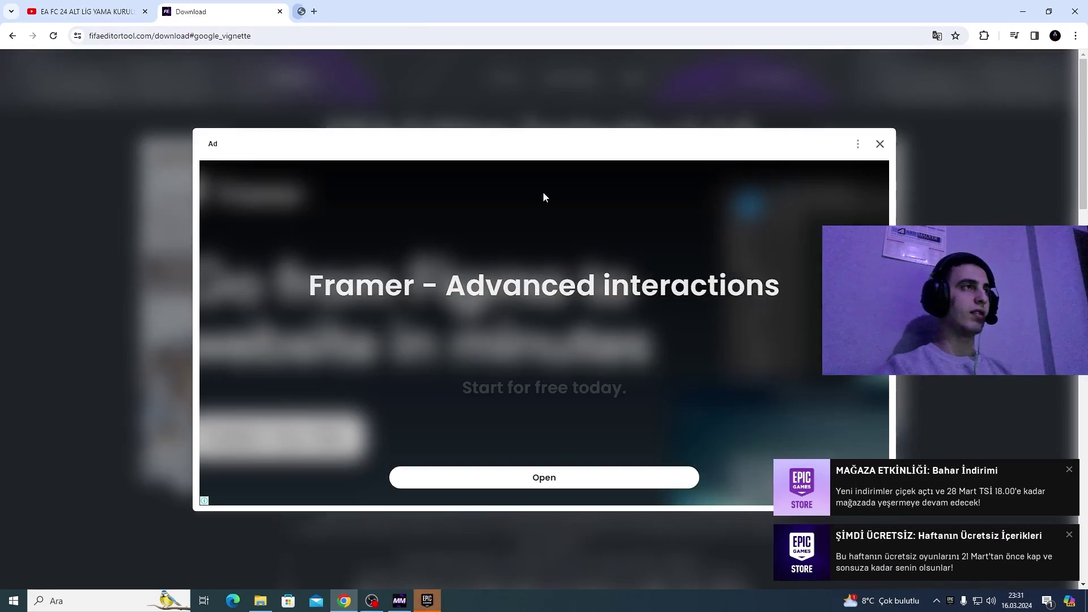
pyautogui.click(879, 144)
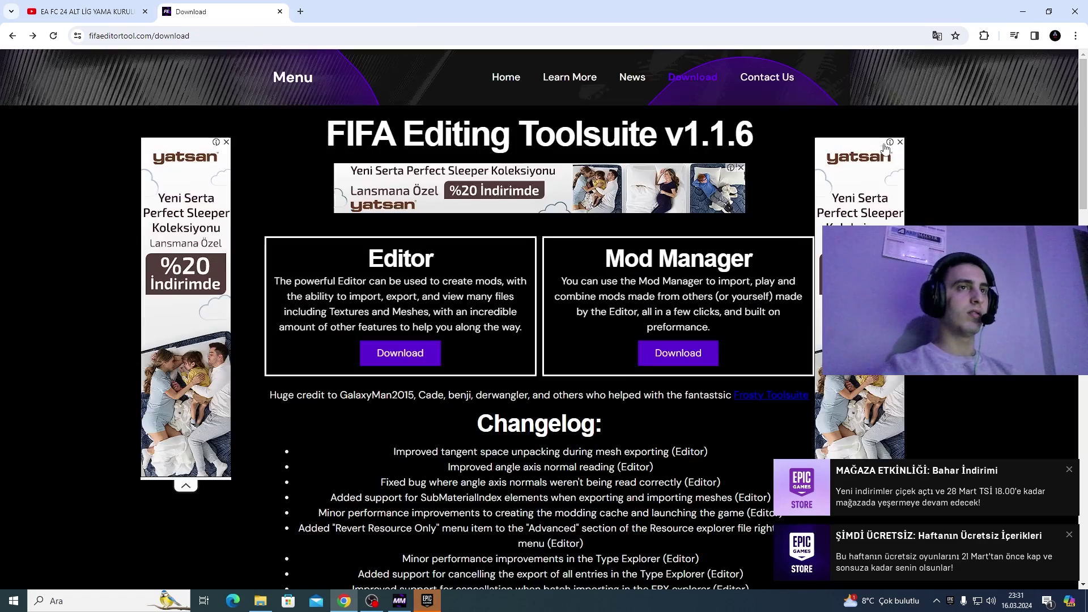
pyautogui.moveTo(636, 347); pyautogui.dragTo(670, 344)
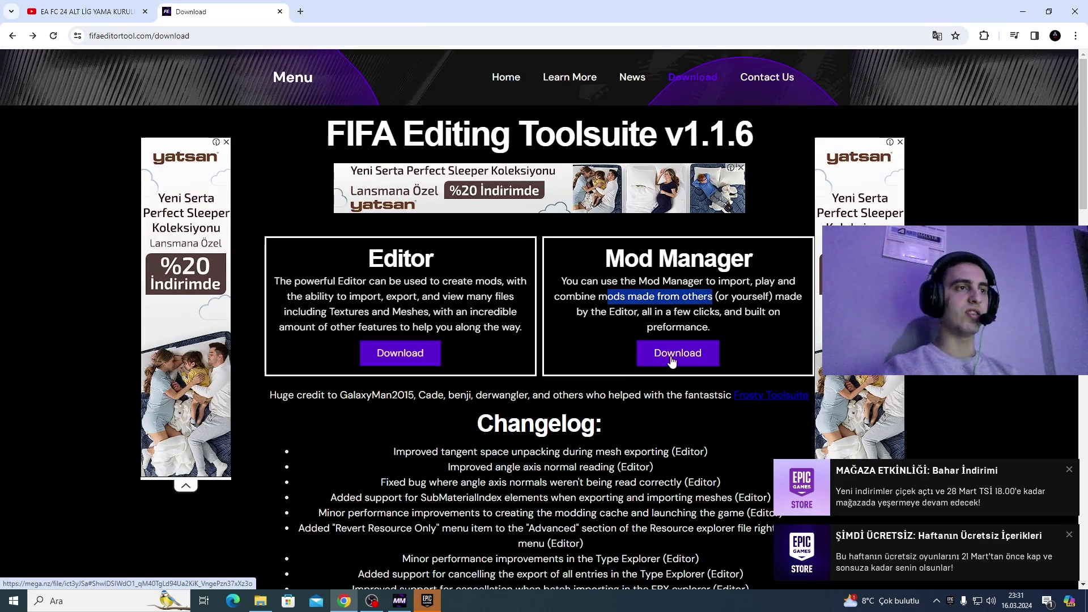
pyautogui.click(280, 12)
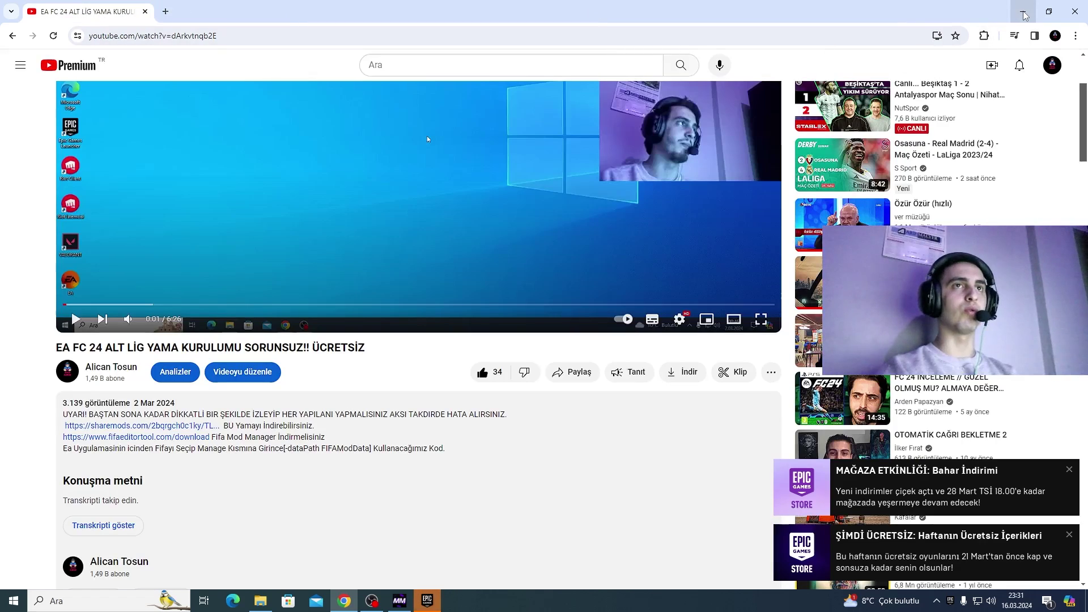
# - Minimize Chrome and the Epic Games library, and dismiss both Epic Games Store notifications
pyautogui.scroll(3, 463, 417)
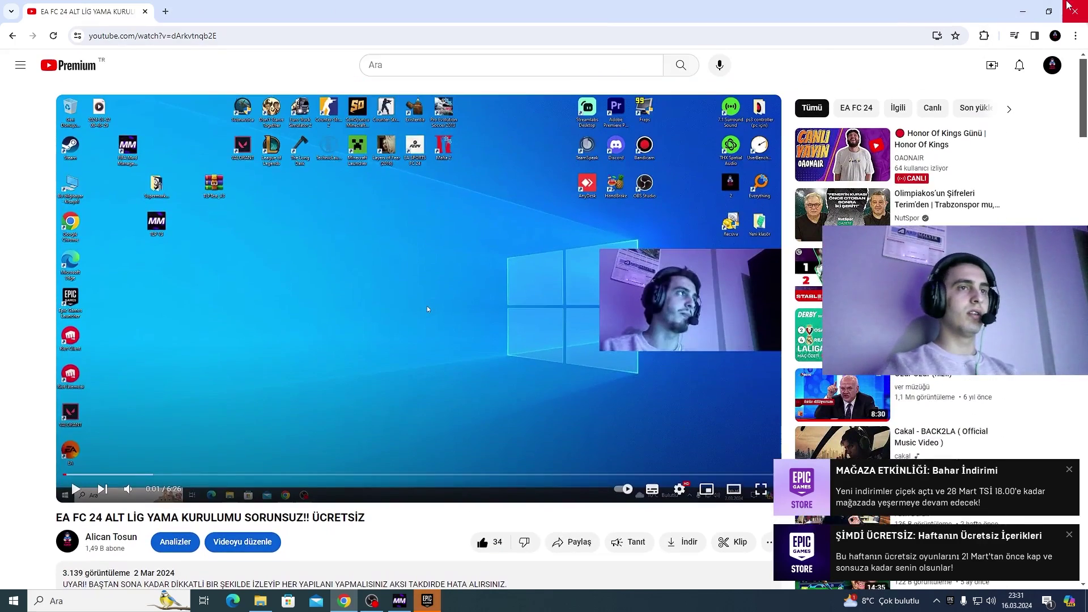
pyautogui.click(1023, 11)
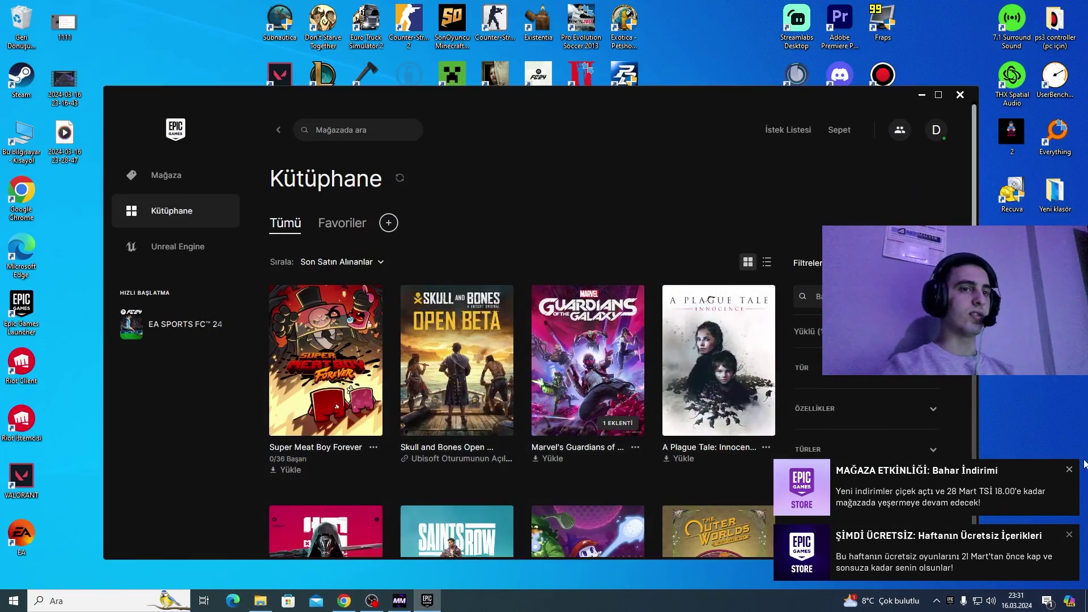
pyautogui.click(1069, 470)
pyautogui.click(1067, 536)
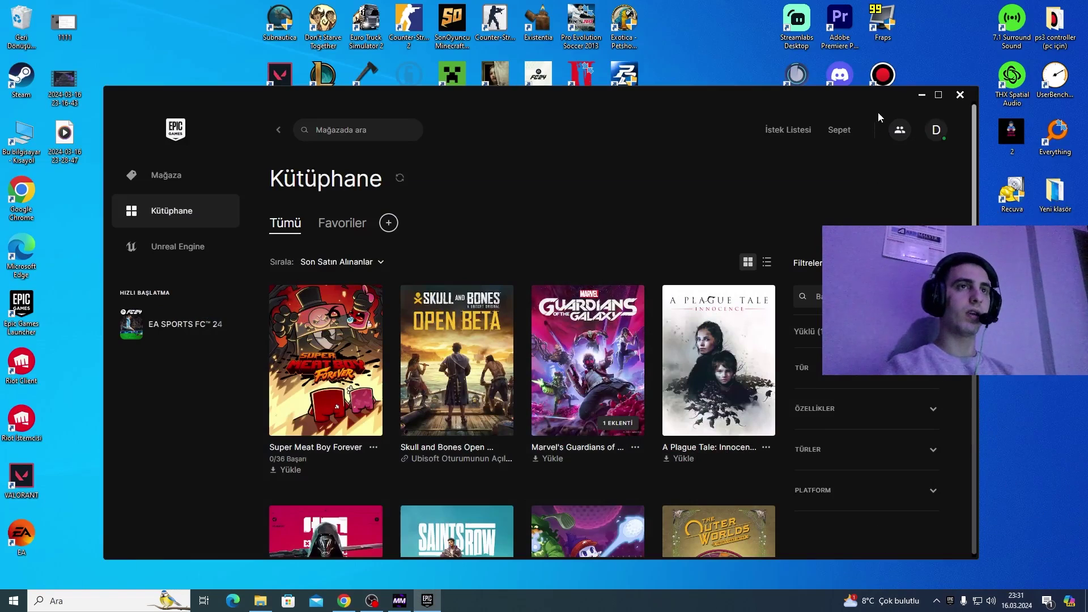
pyautogui.click(920, 95)
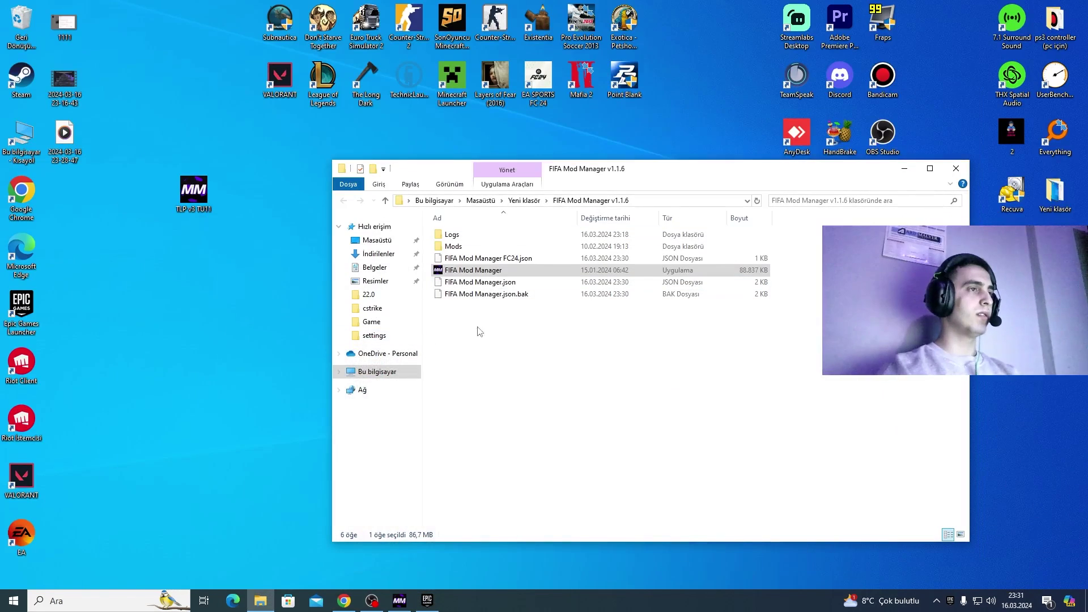